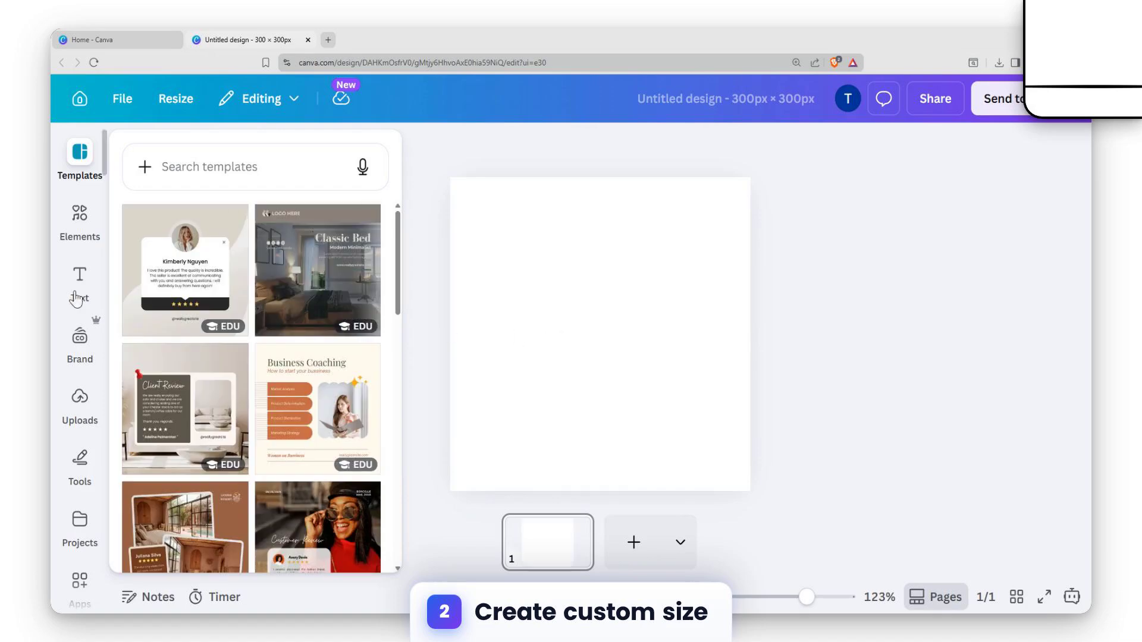
Step: Add a default heading text box to the blank 300 × 300 px page
{"action": "left_click", "coordinate": [80, 279]}
{"action": "scroll", "coordinate": [159, 372], "scroll_direction": "down", "scroll_amount": 2}
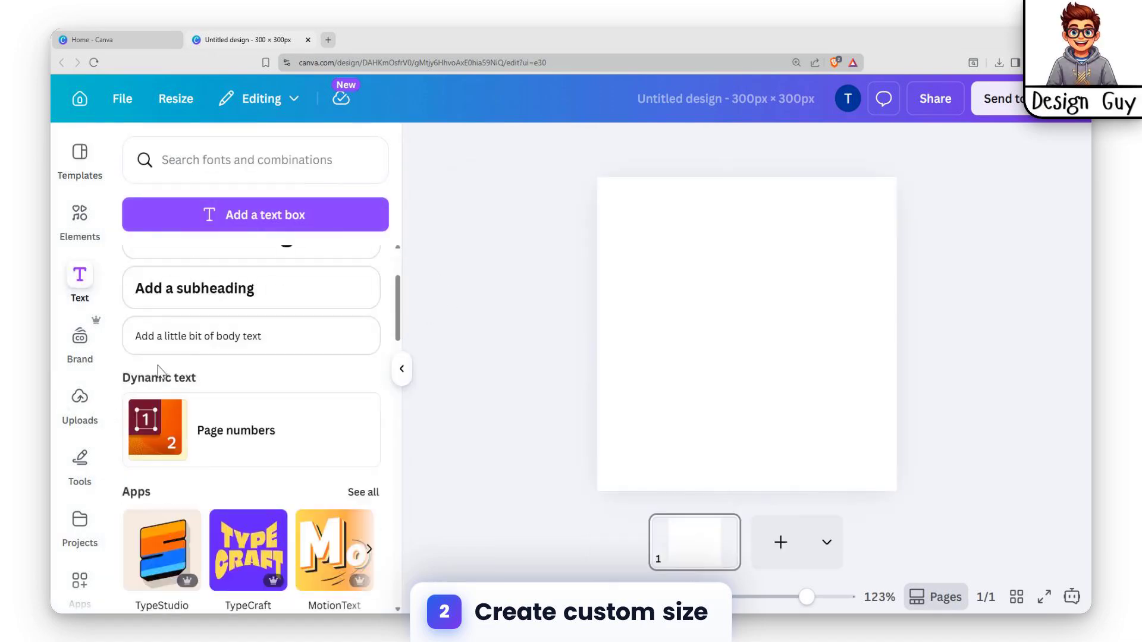
{"action": "scroll", "coordinate": [248, 229], "scroll_direction": "up", "scroll_amount": 2}
{"action": "left_click", "coordinate": [255, 370]}
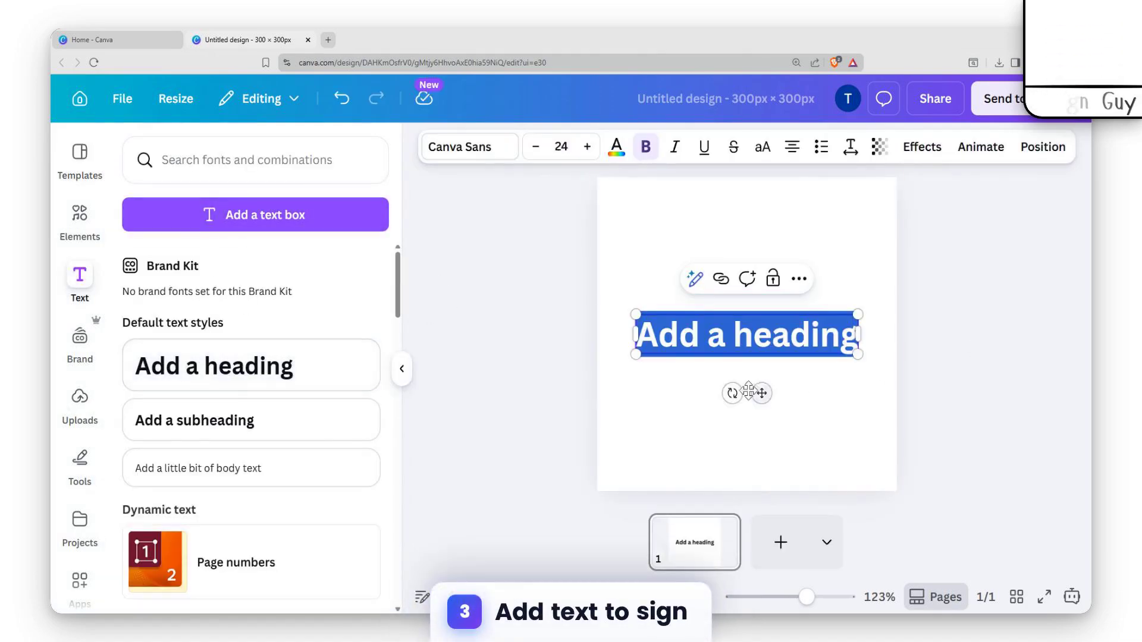
Step: Set the heading's font to Moontime
{"action": "left_click", "coordinate": [469, 153]}
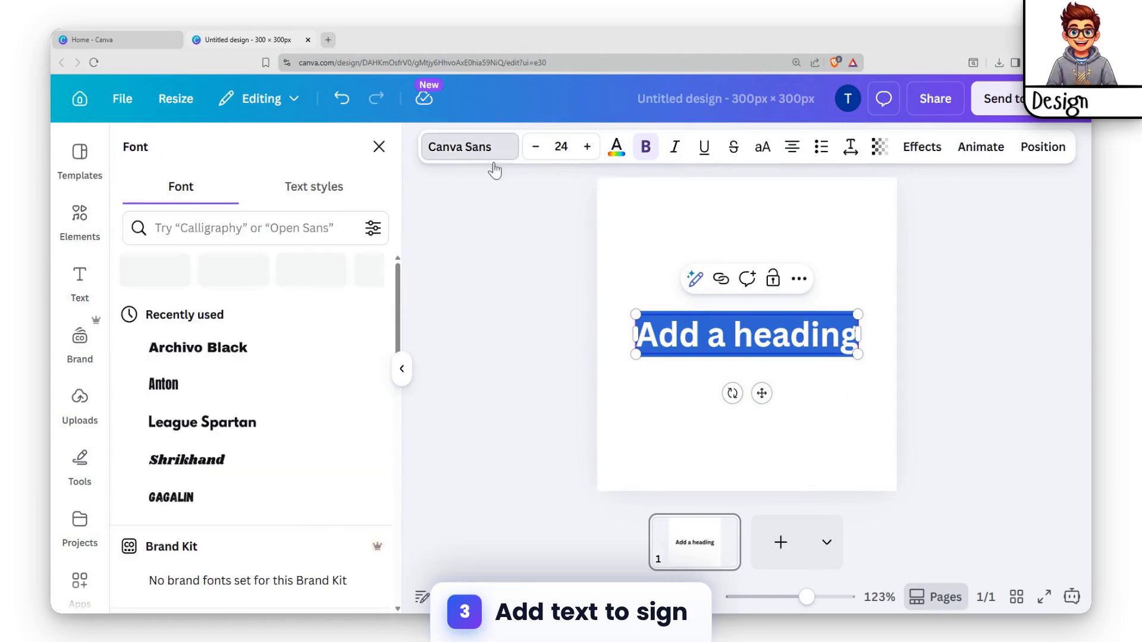
{"action": "scroll", "coordinate": [238, 363], "scroll_direction": "down", "scroll_amount": 5}
{"action": "scroll", "coordinate": [244, 360], "scroll_direction": "down", "scroll_amount": 5}
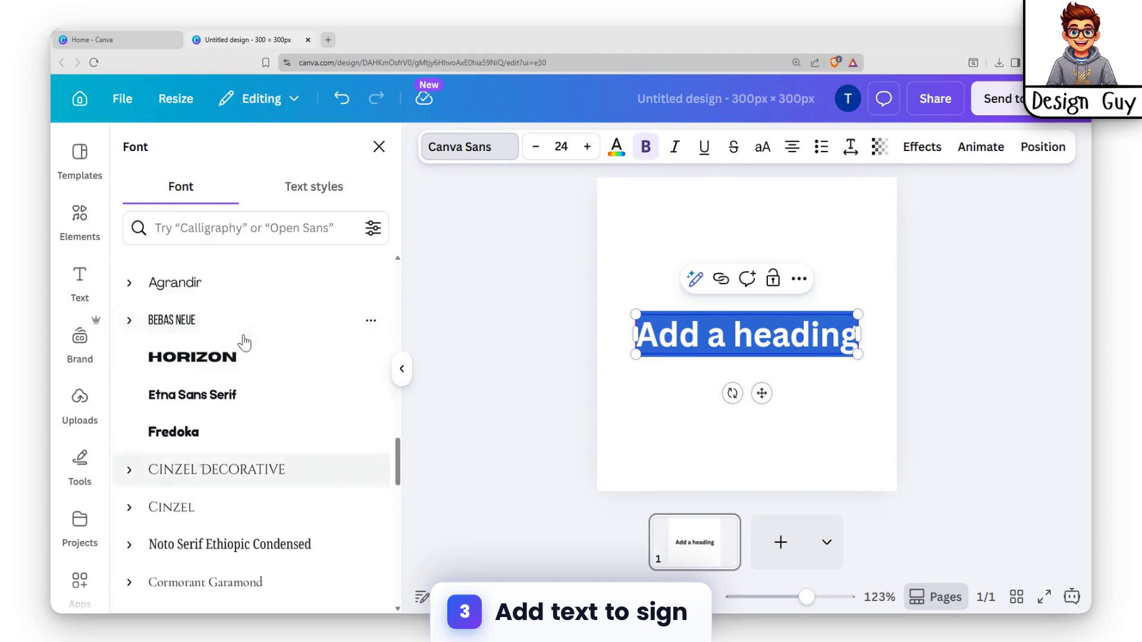
{"action": "scroll", "coordinate": [249, 362], "scroll_direction": "up", "scroll_amount": 3}
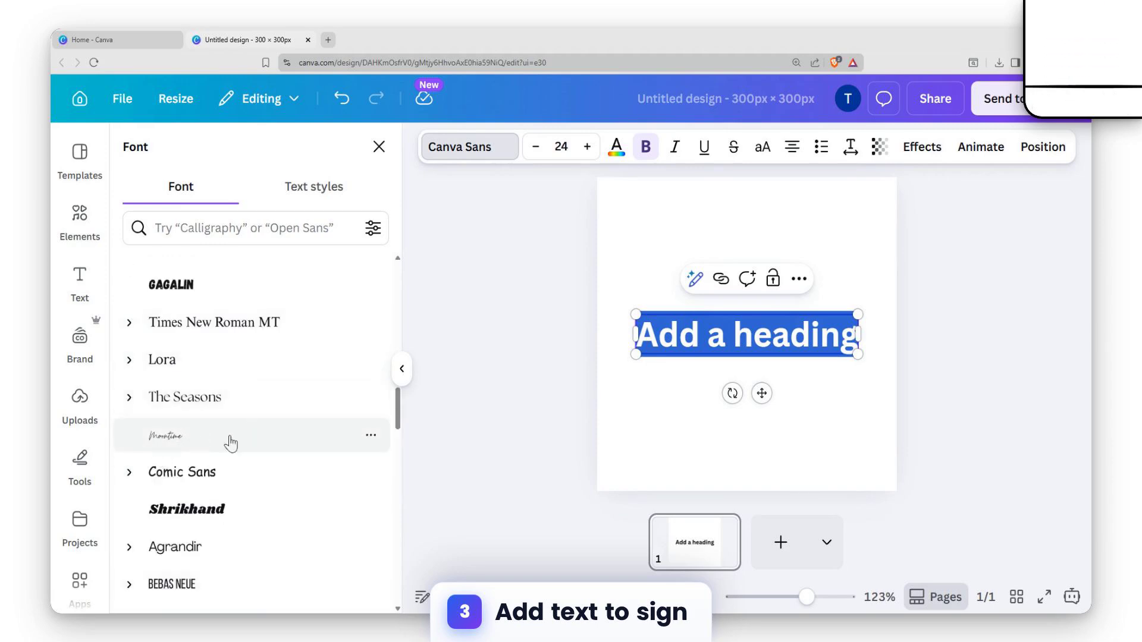
{"action": "left_click", "coordinate": [186, 444]}
{"action": "left_click", "coordinate": [778, 400]}
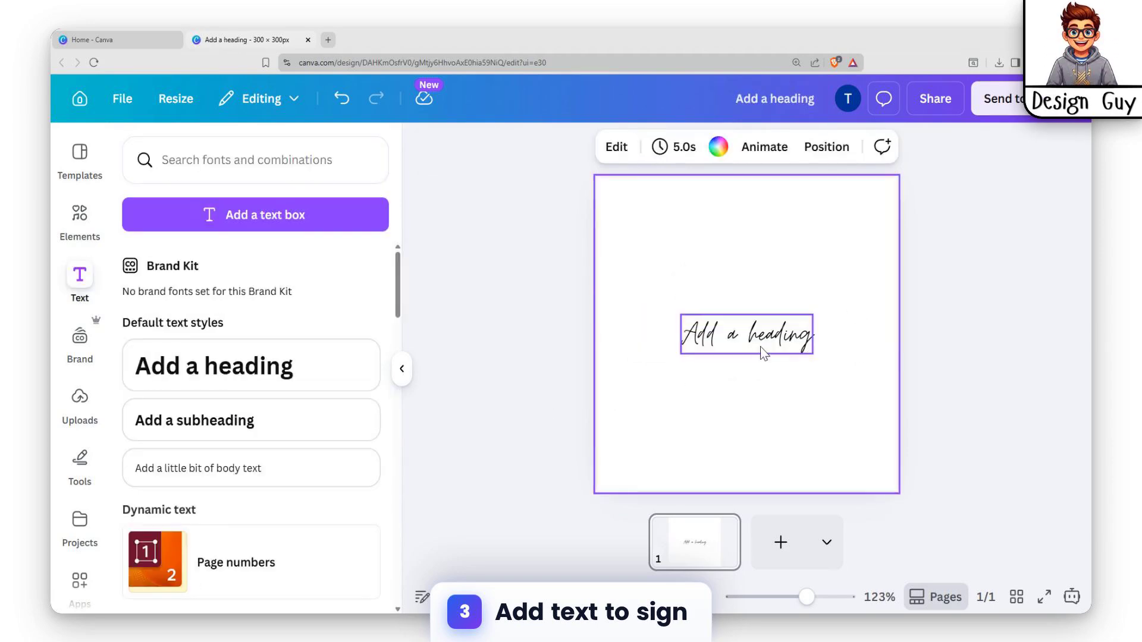
Step: Replace the heading's placeholder text with "Tree and BLue Berry" and keep the text box selected
{"action": "double_click", "coordinate": [776, 341]}
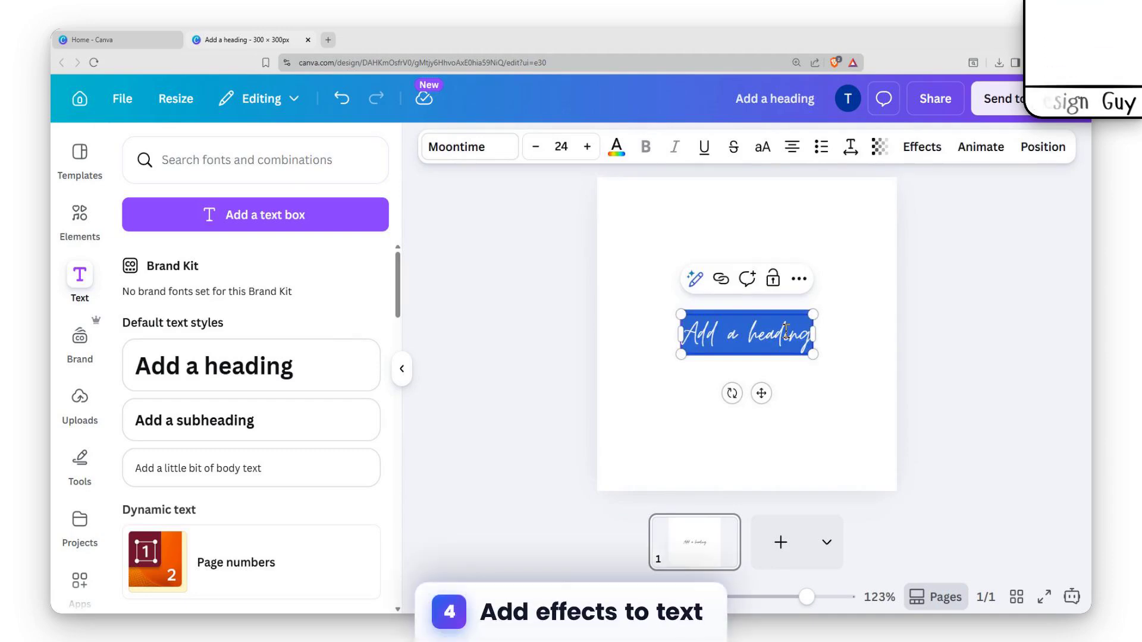
{"action": "type", "text": "Tre"}
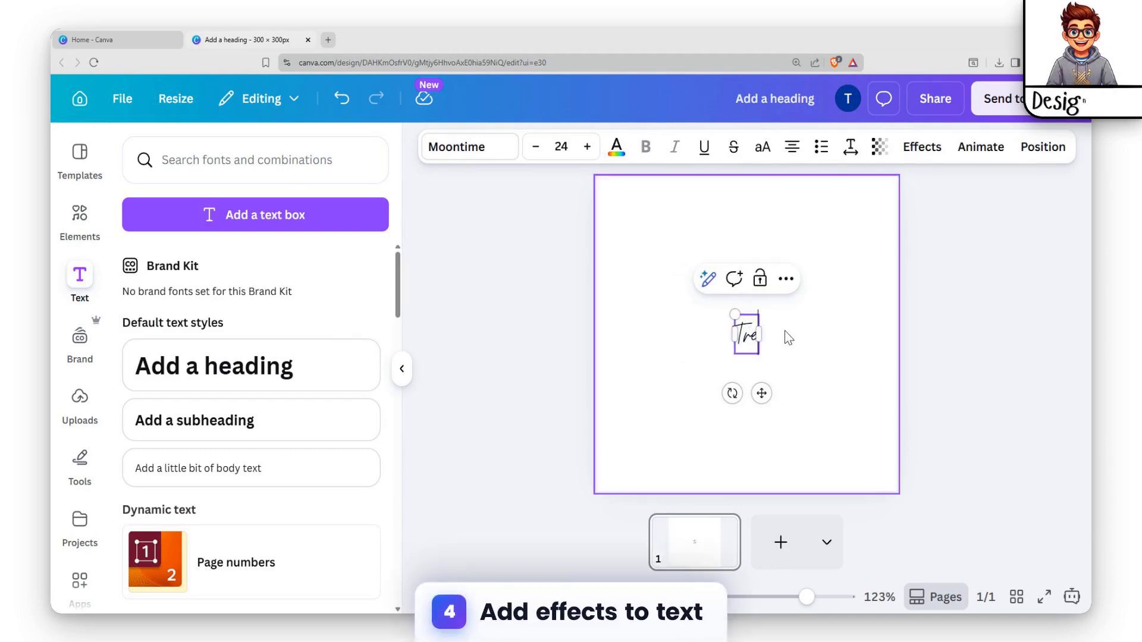
{"action": "type", "text": "e and"}
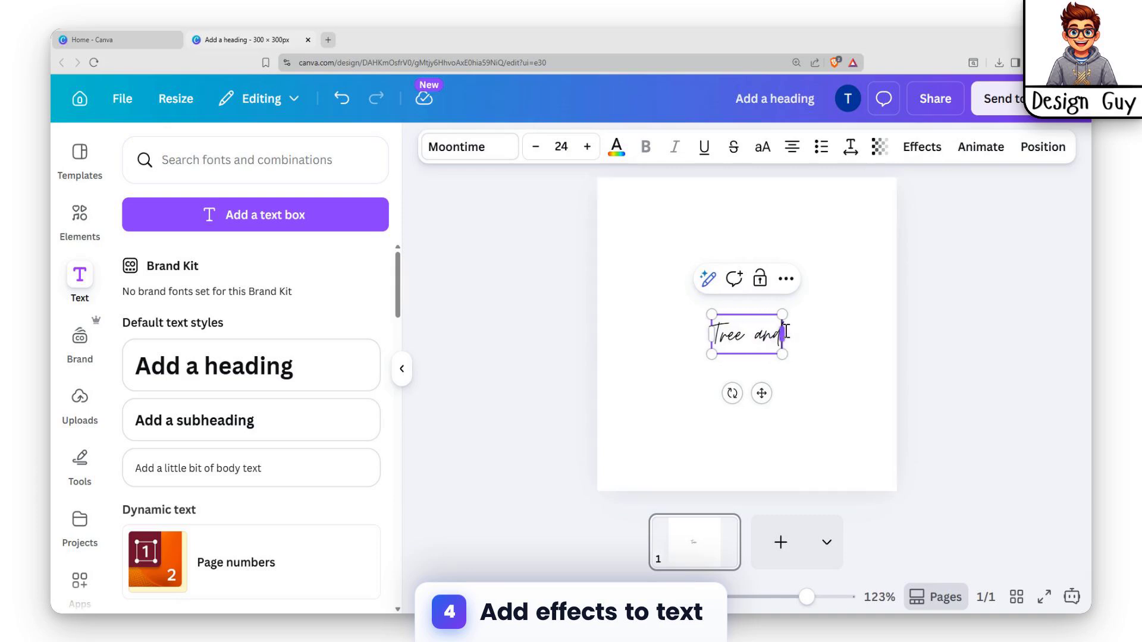
{"action": "type", "text": " B"}
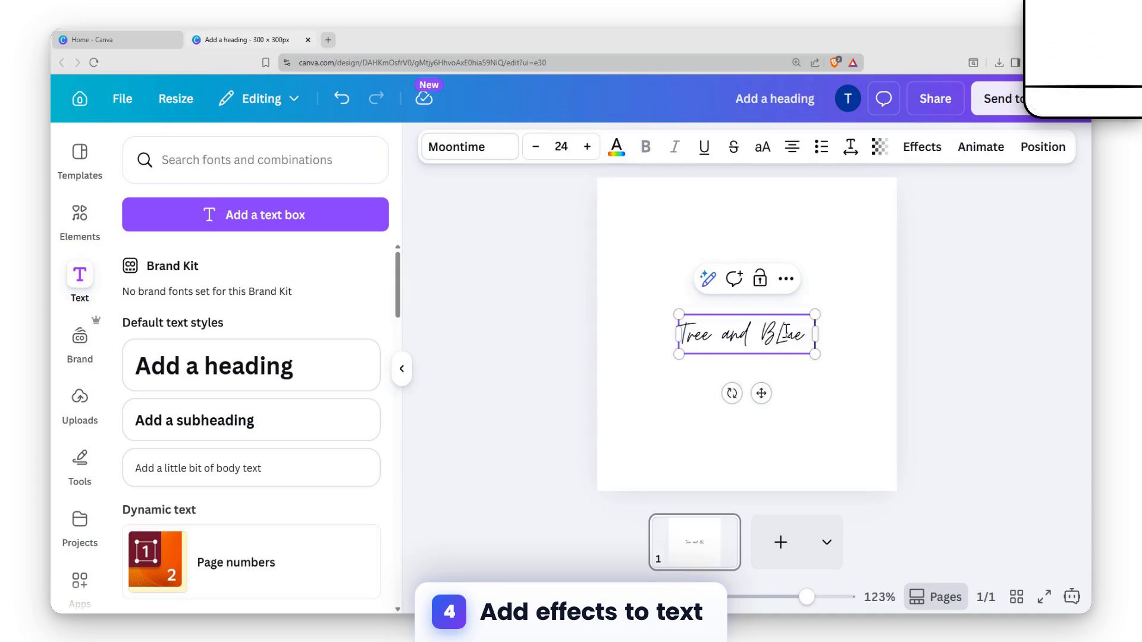
{"action": "type", "text": "lue Berry"}
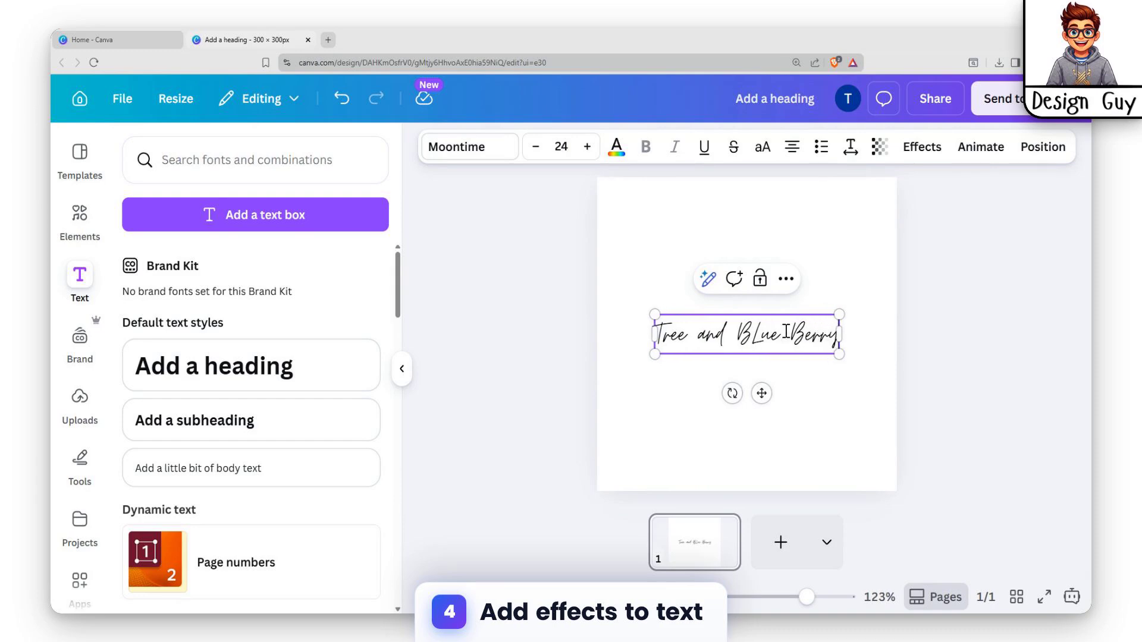
{"action": "left_click", "coordinate": [806, 387]}
{"action": "left_click", "coordinate": [796, 330]}
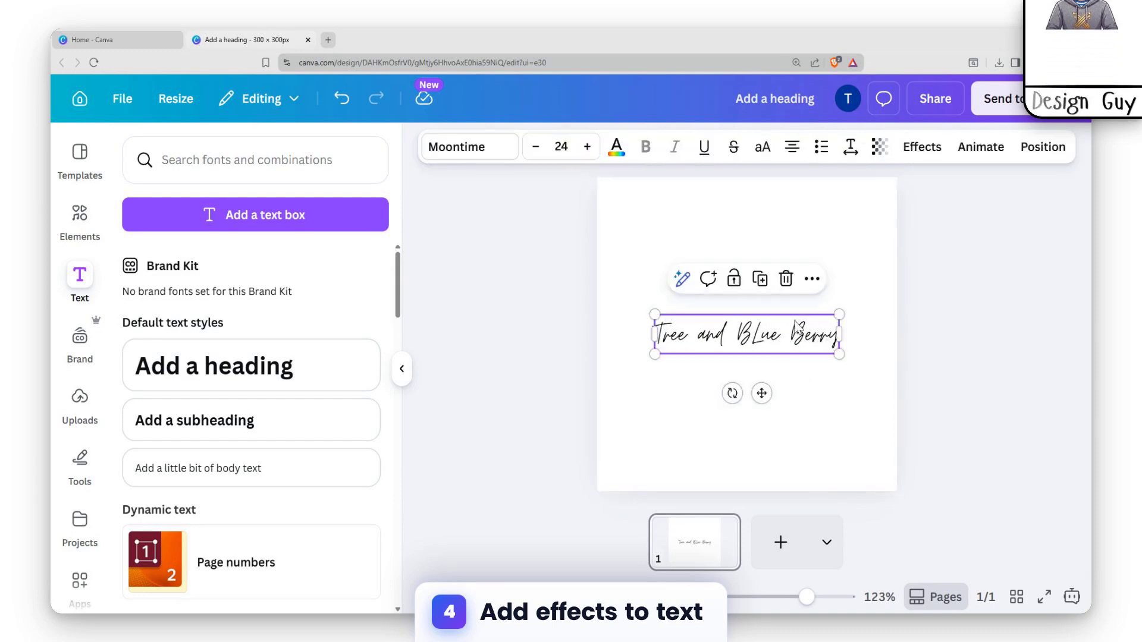
Step: Apply the Drop effect to the text with direction 150, offset 81, blur 21 and transparency 46
{"action": "left_click", "coordinate": [923, 148]}
{"action": "scroll", "coordinate": [183, 421], "scroll_direction": "down", "scroll_amount": 4}
{"action": "scroll", "coordinate": [255, 364], "scroll_direction": "up", "scroll_amount": 5}
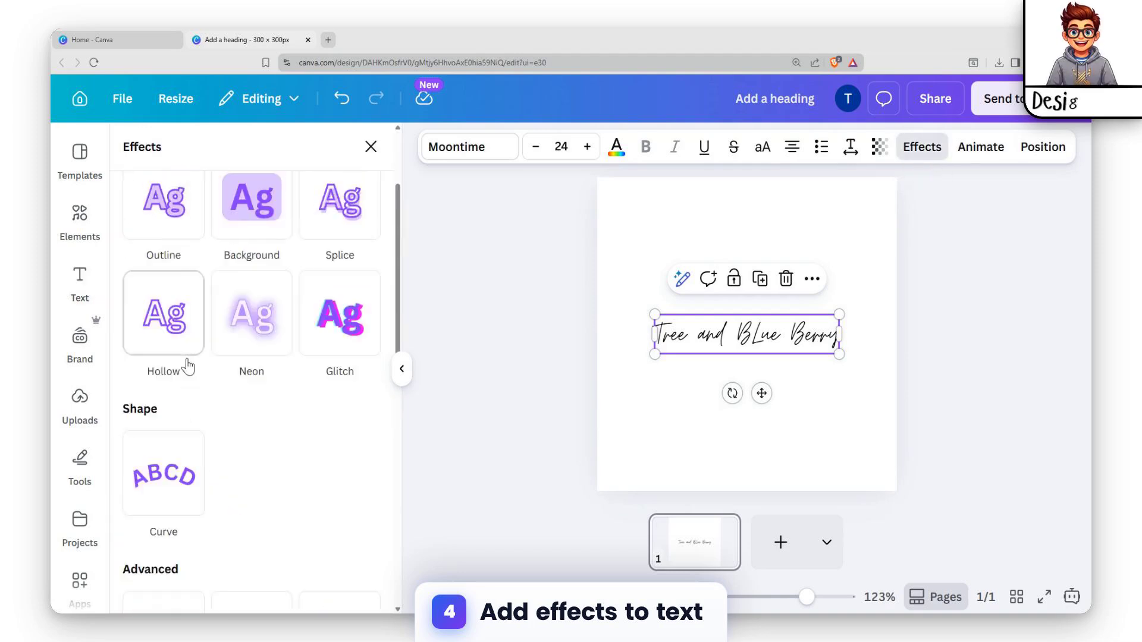
{"action": "left_click", "coordinate": [167, 328]}
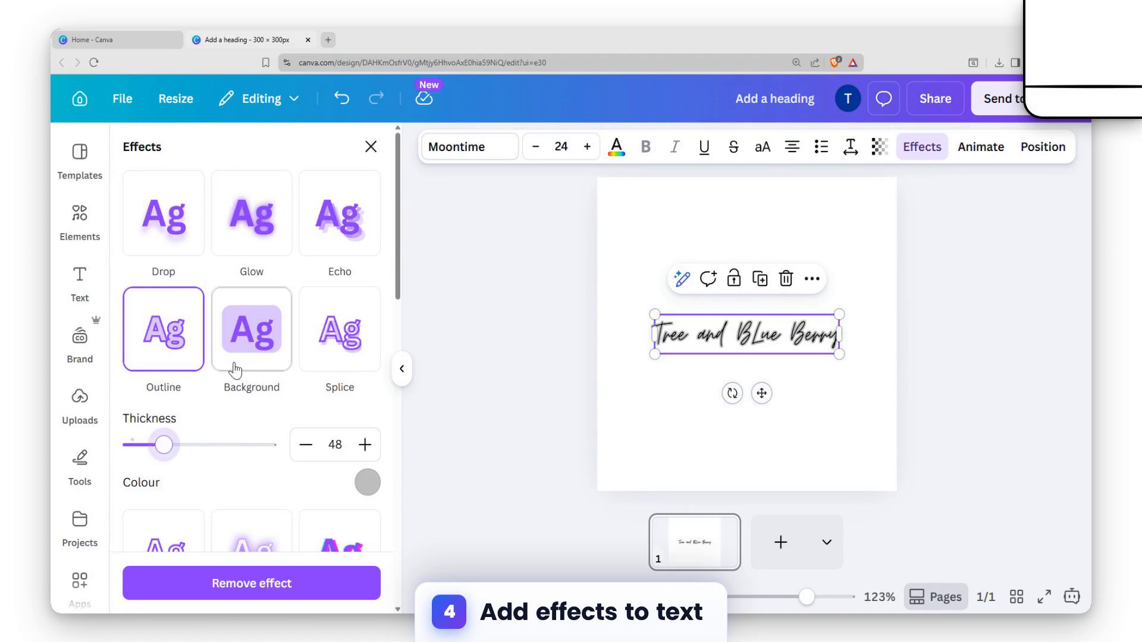
{"action": "left_click", "coordinate": [161, 247]}
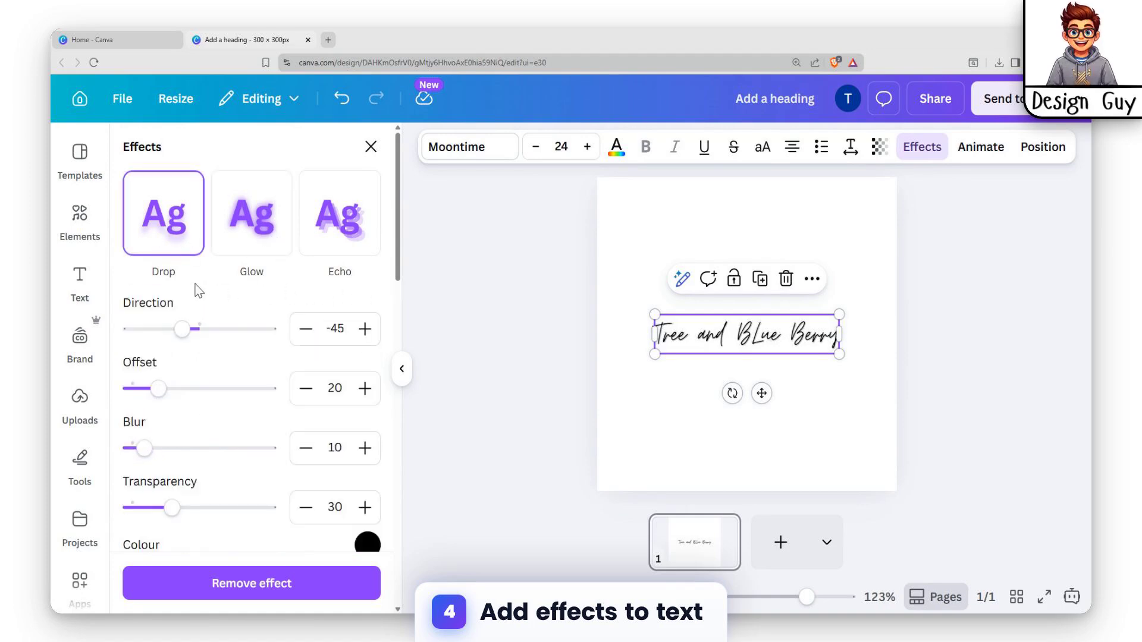
{"action": "left_click_drag", "start_coordinate": [228, 339], "coordinate": [259, 339]}
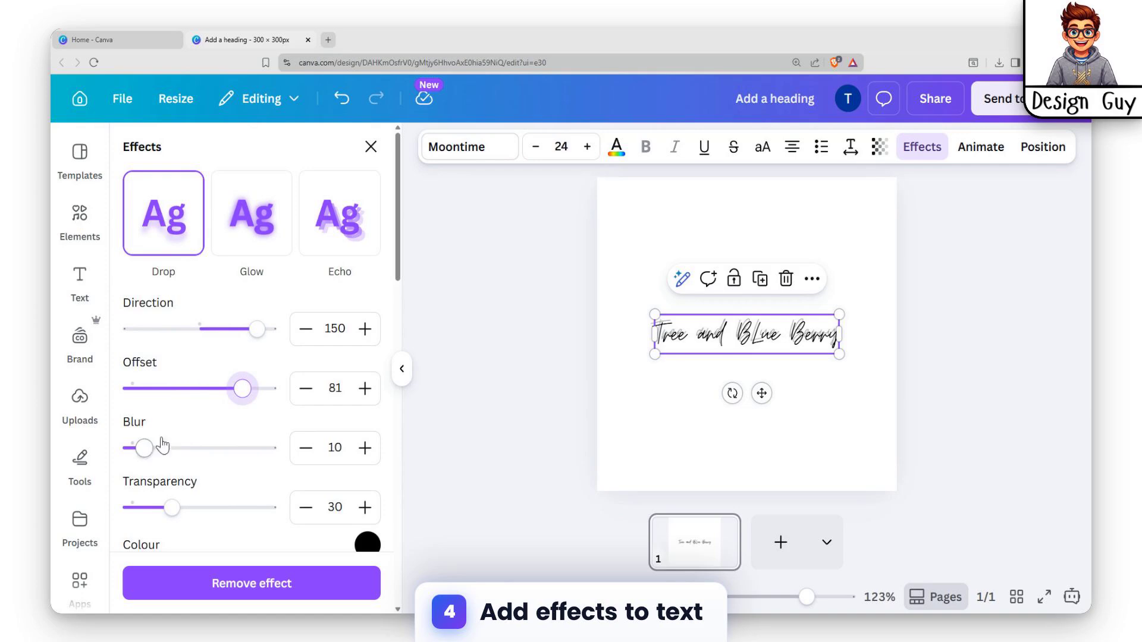
{"action": "left_click_drag", "start_coordinate": [162, 445], "coordinate": [161, 446]}
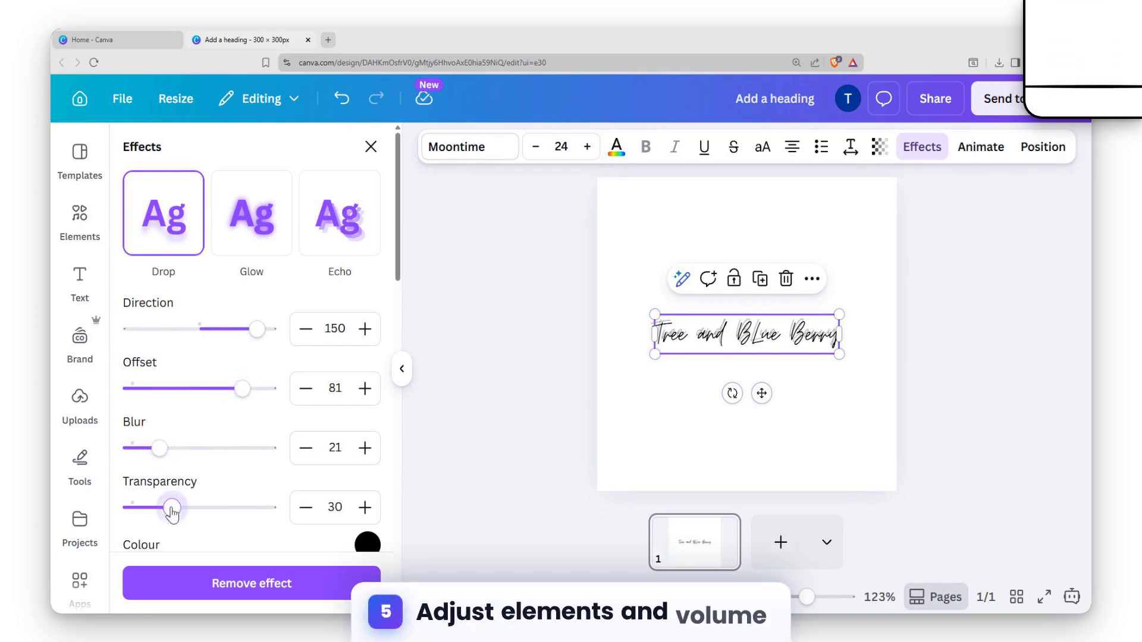
{"action": "left_click_drag", "start_coordinate": [195, 509], "coordinate": [193, 509]}
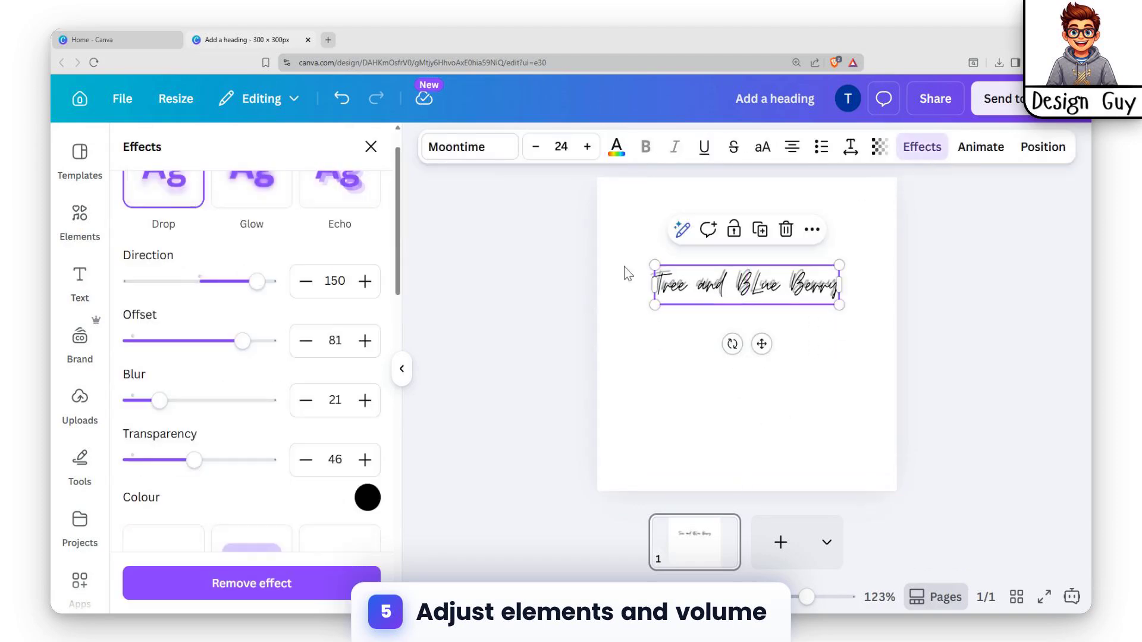
Step: Apply a gentle upward-arching Curve effect to the text and move it to the middle of the page
{"action": "scroll", "coordinate": [263, 416], "scroll_direction": "down", "scroll_amount": 10}
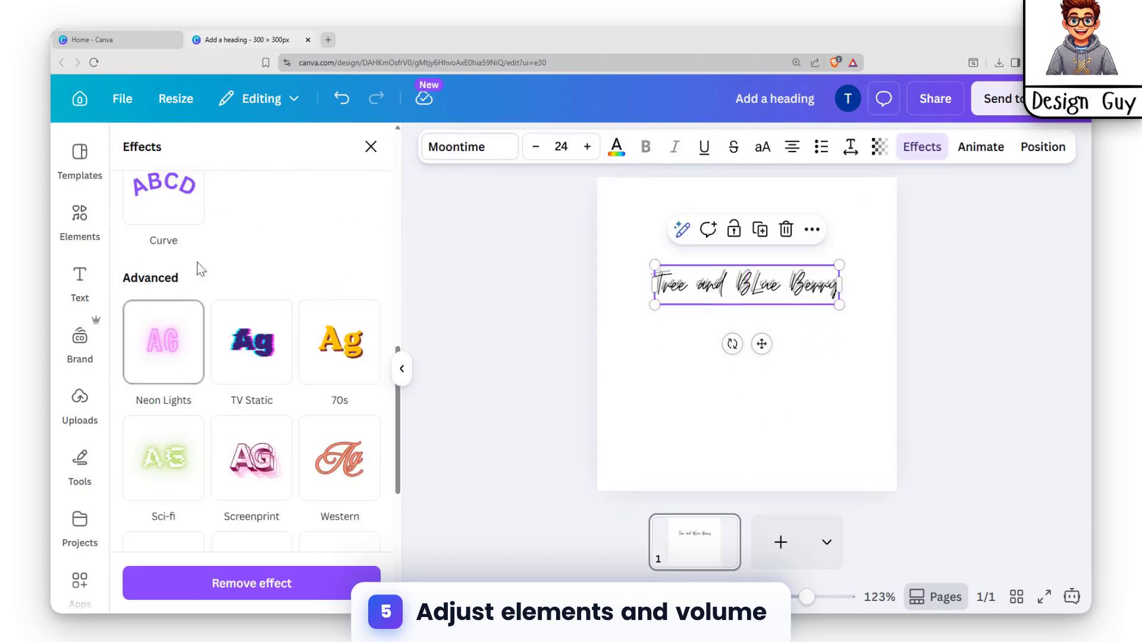
{"action": "scroll", "coordinate": [198, 268], "scroll_direction": "up", "scroll_amount": 2}
{"action": "left_click", "coordinate": [170, 321]}
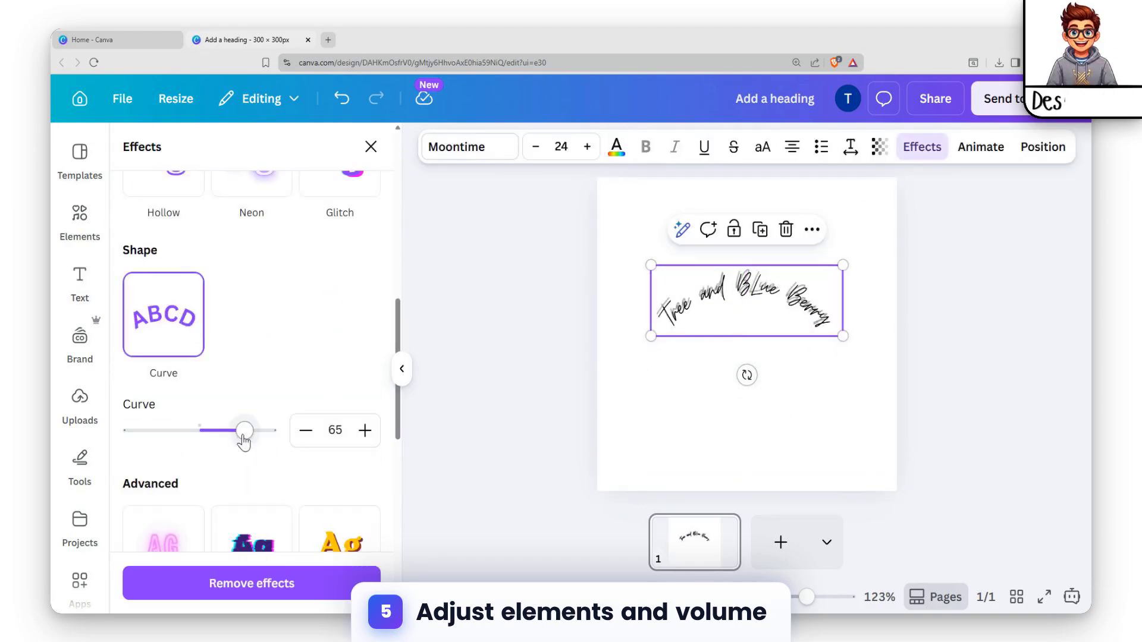
{"action": "left_click_drag", "start_coordinate": [244, 437], "coordinate": [221, 433]}
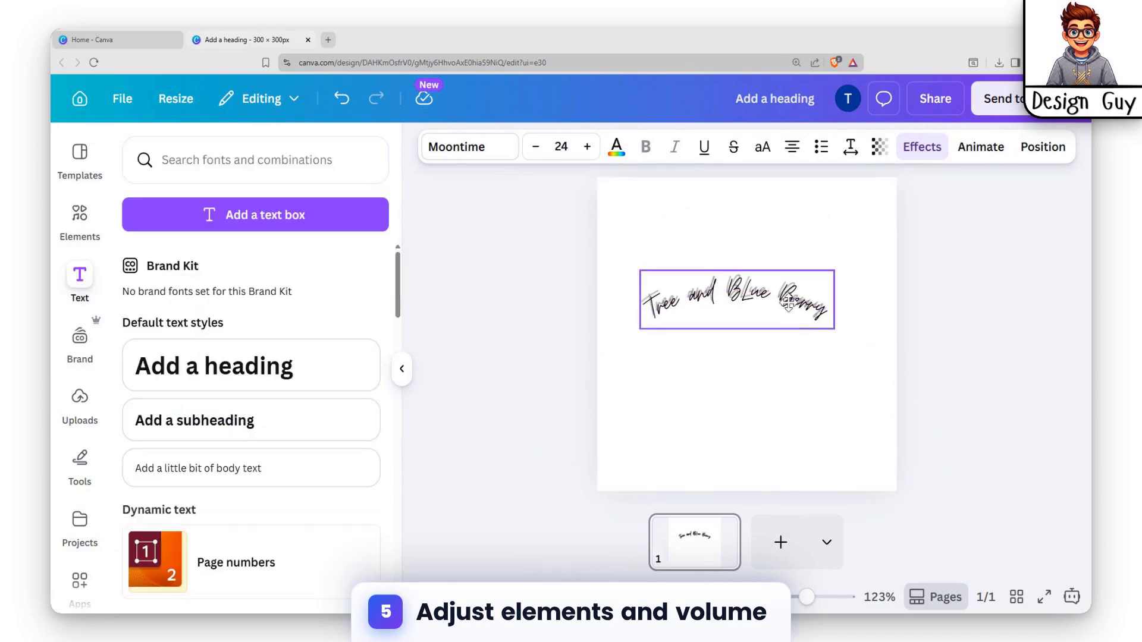
{"action": "left_click_drag", "start_coordinate": [796, 295], "coordinate": [795, 343]}
Step: Search the elements library for "letter" and browse the results
{"action": "left_click", "coordinate": [80, 218]}
{"action": "left_click", "coordinate": [247, 155]}
{"action": "type", "text": "le"}
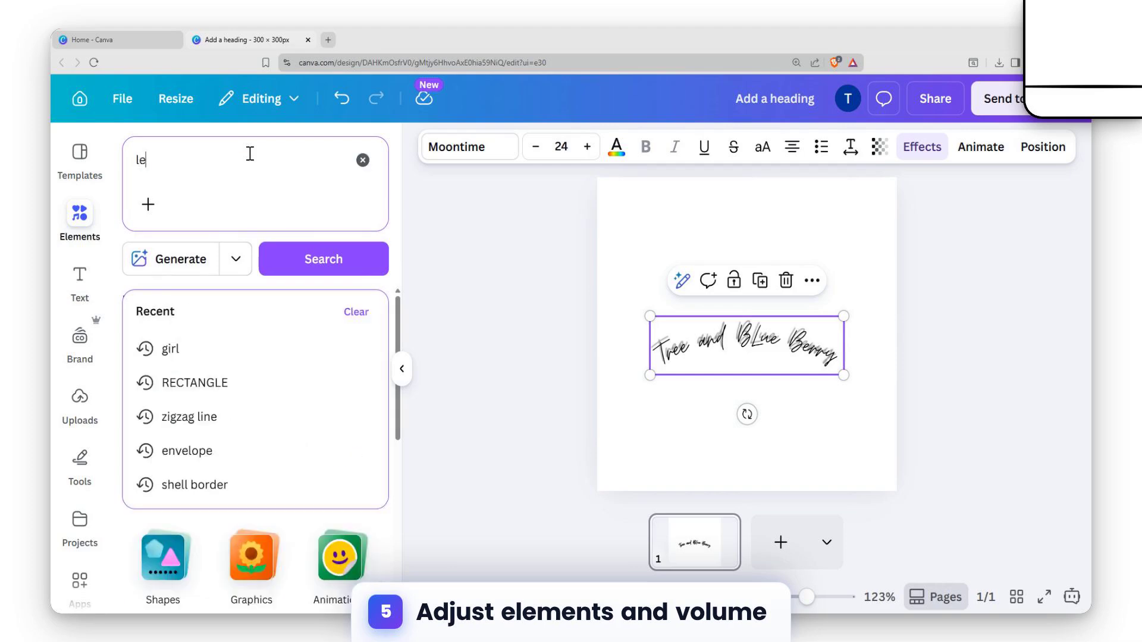
{"action": "type", "text": "tter"}
{"action": "key", "text": "Return"}
{"action": "scroll", "coordinate": [298, 393], "scroll_direction": "down", "scroll_amount": 6}
{"action": "scroll", "coordinate": [268, 390], "scroll_direction": "up", "scroll_amount": 6}
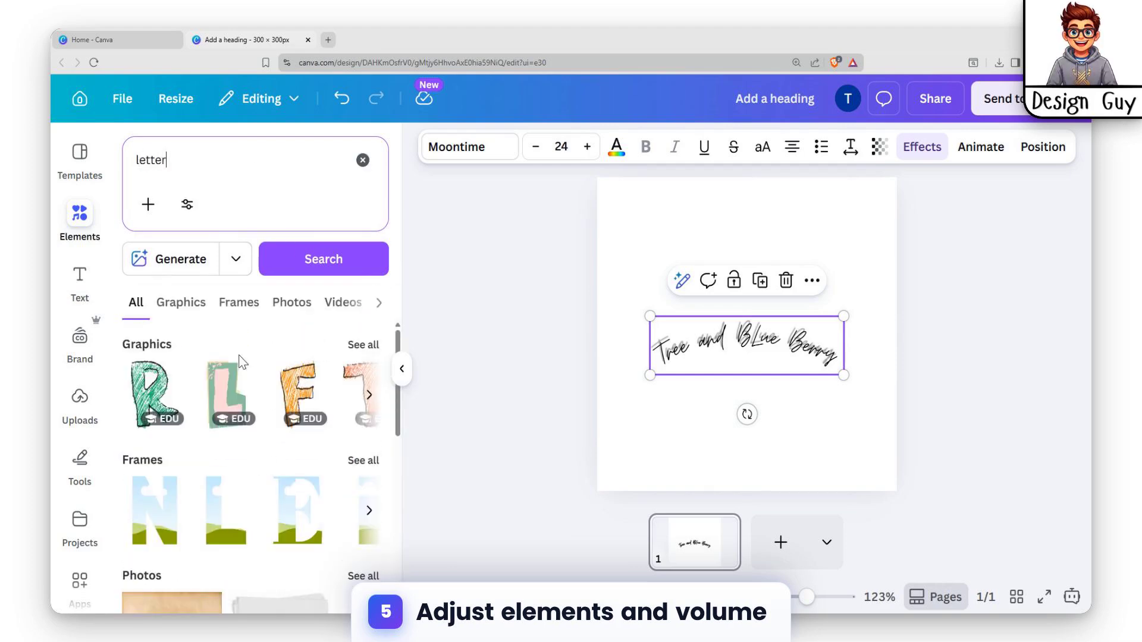
Step: Search the elements for "envelope" and add the light grey closed envelope photo to the page
{"action": "type", "text": "enve"}
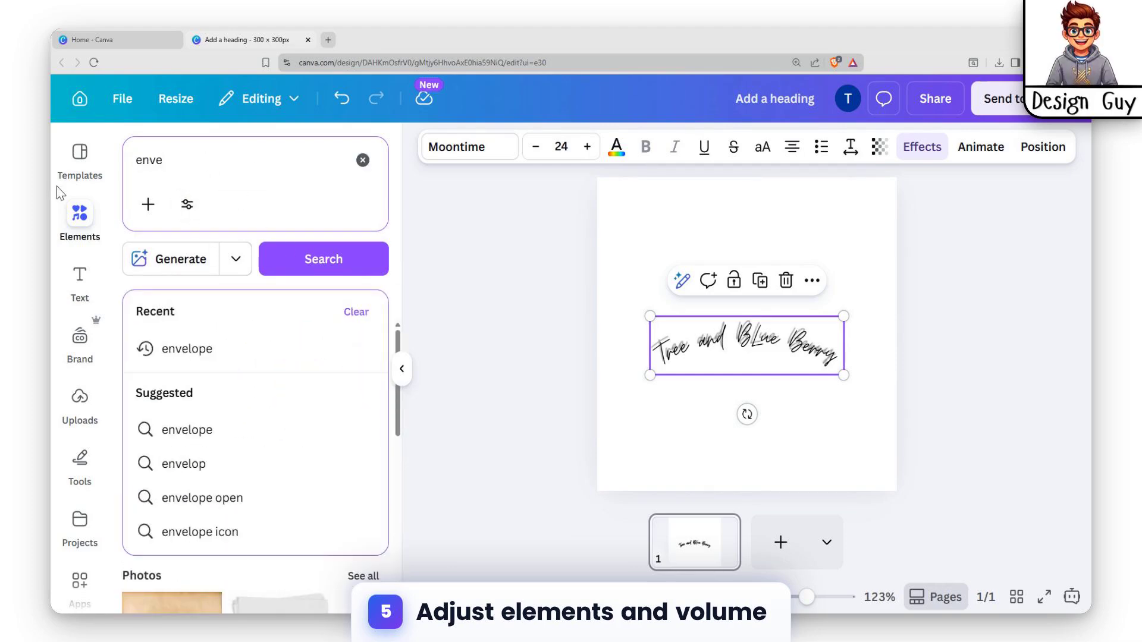
{"action": "type", "text": "l"}
{"action": "left_click", "coordinate": [190, 429]}
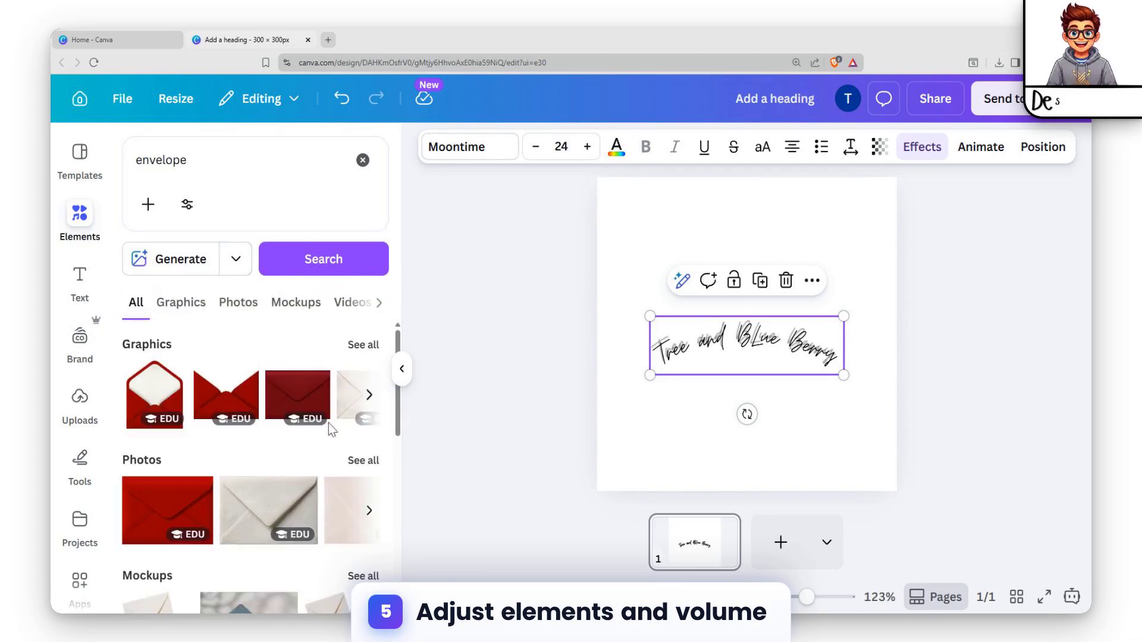
{"action": "left_click", "coordinate": [293, 502]}
Step: Move the curved text above the envelope, and shrink the envelope to about half the page width, centred beneath the text
{"action": "left_click_drag", "start_coordinate": [825, 265], "coordinate": [766, 275]}
{"action": "left_click", "coordinate": [818, 348]}
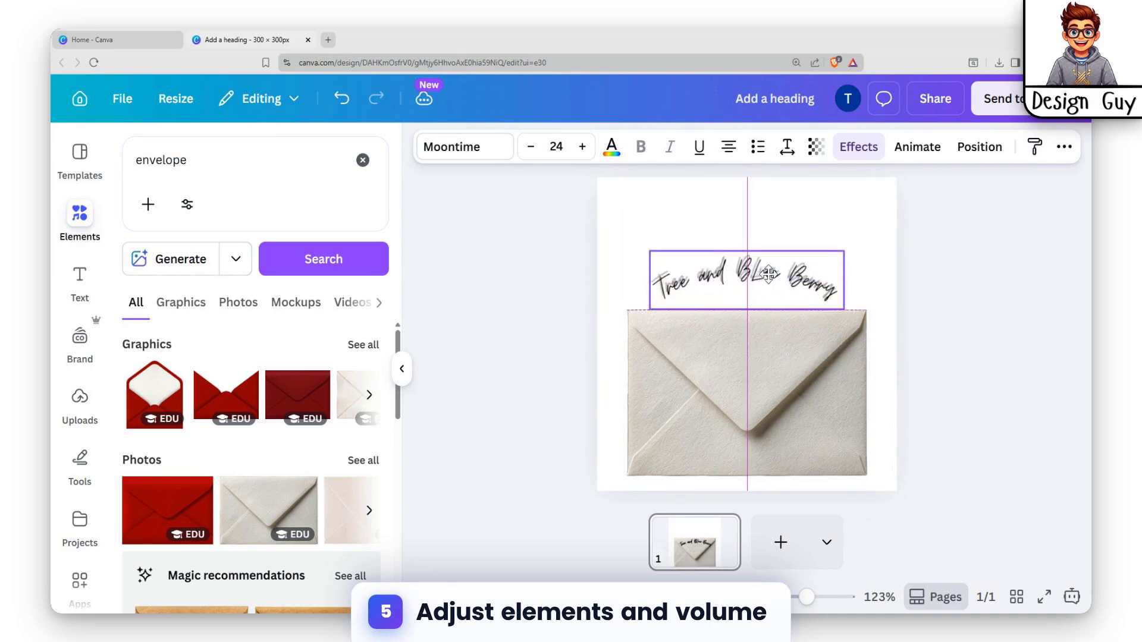
{"action": "left_click", "coordinate": [754, 387]}
{"action": "left_click_drag", "start_coordinate": [627, 476], "coordinate": [728, 408]}
{"action": "left_click_drag", "start_coordinate": [821, 338], "coordinate": [774, 335]}
Step: Change the page background to the light beige swatch among the envelope's photo colours
{"action": "left_click", "coordinate": [858, 269]}
{"action": "left_click", "coordinate": [886, 253]}
{"action": "left_click", "coordinate": [704, 147]}
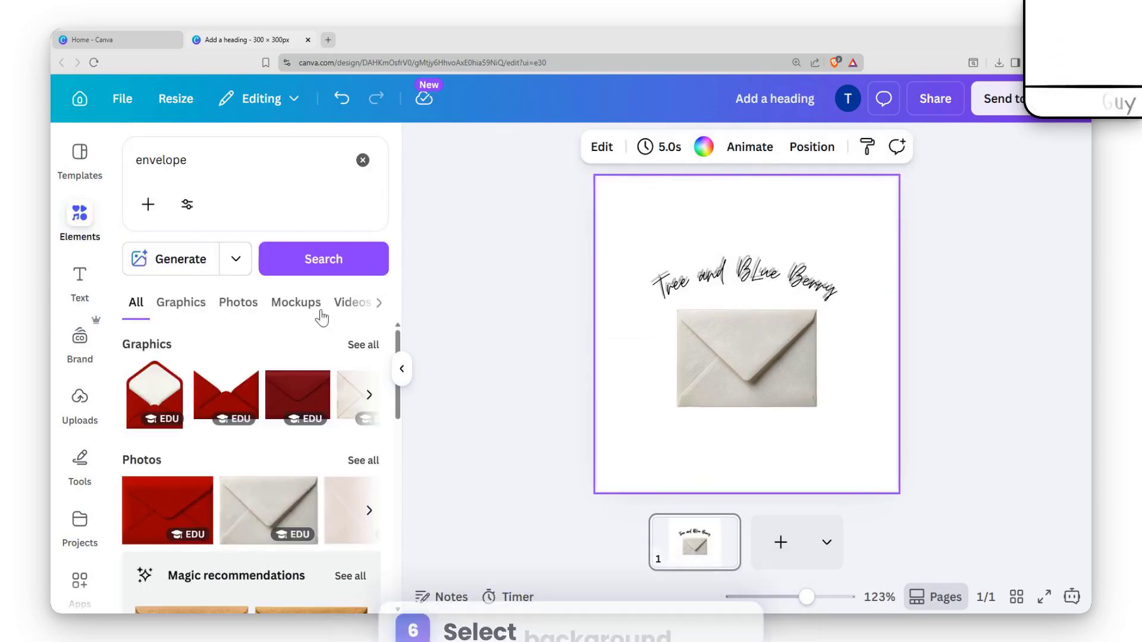
{"action": "scroll", "coordinate": [391, 319], "scroll_direction": "down", "scroll_amount": 3}
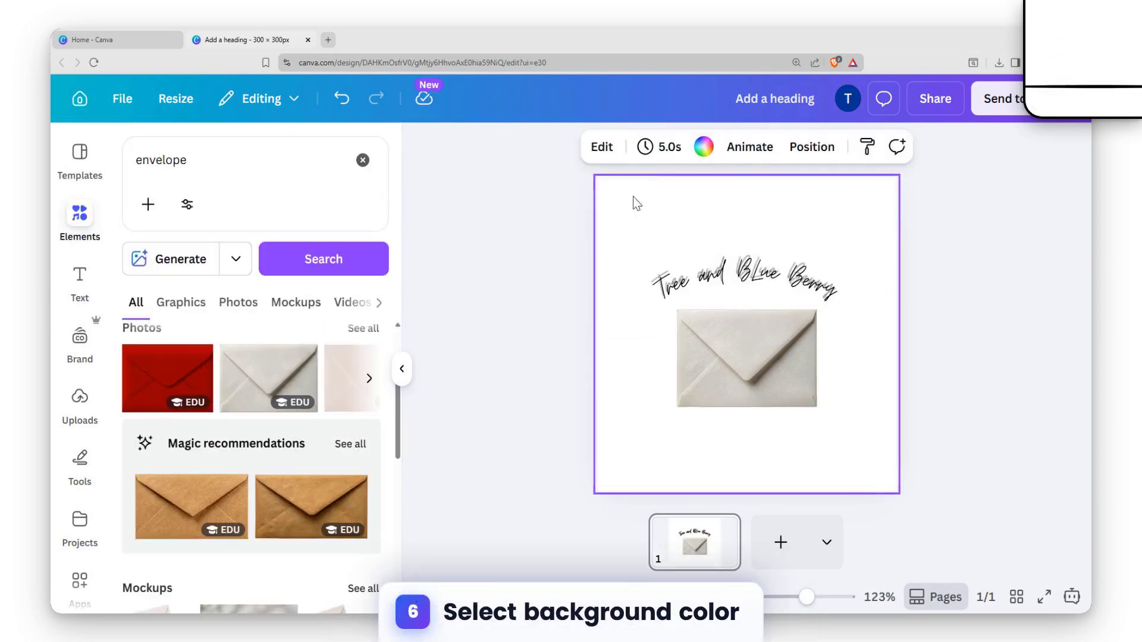
{"action": "left_click", "coordinate": [697, 146]}
{"action": "scroll", "coordinate": [290, 384], "scroll_direction": "down", "scroll_amount": 5}
{"action": "left_click", "coordinate": [292, 235]}
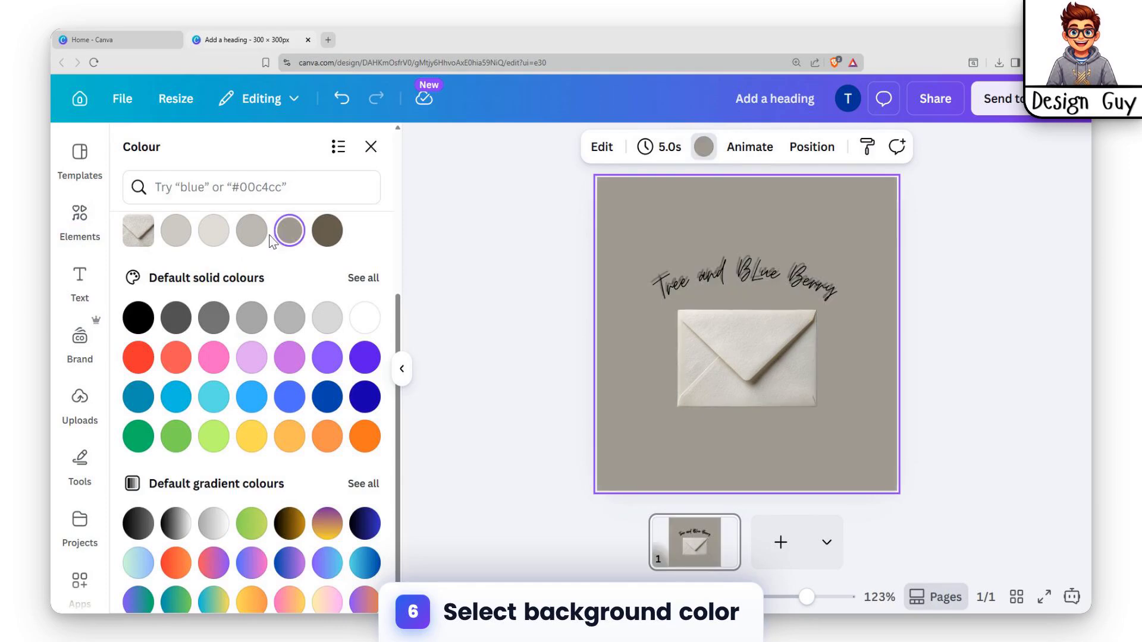
{"action": "left_click", "coordinate": [247, 235]}
{"action": "left_click", "coordinate": [211, 233]}
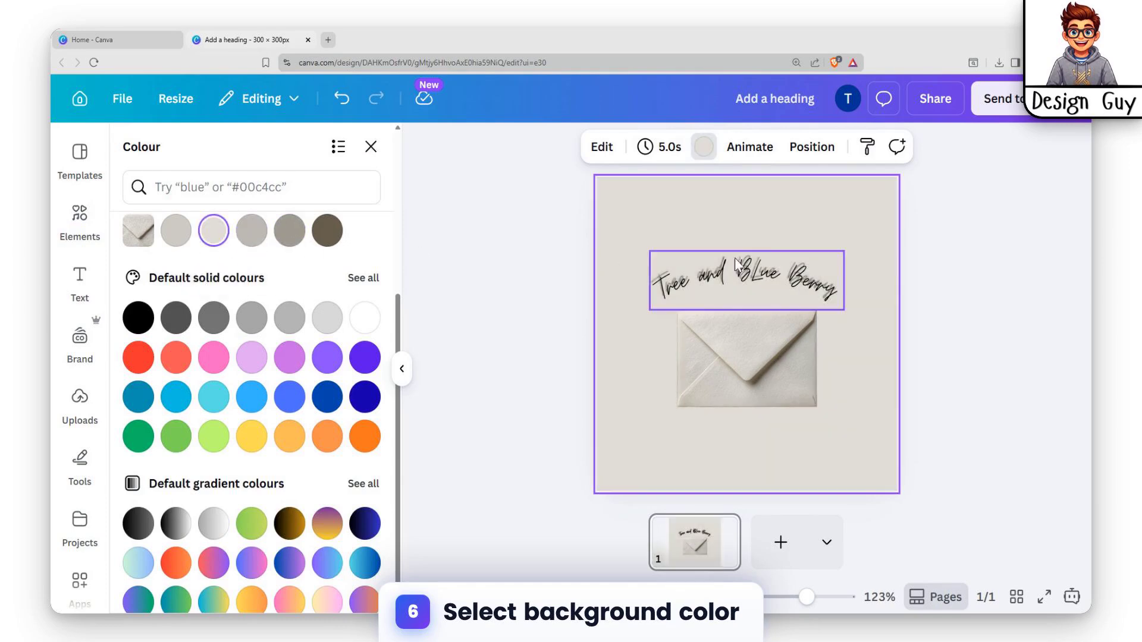
Step: Select the text and envelope together and move them up slightly on the page
{"action": "left_click", "coordinate": [959, 236]}
{"action": "left_click_drag", "start_coordinate": [631, 237], "coordinate": [832, 399]}
{"action": "left_click_drag", "start_coordinate": [754, 379], "coordinate": [754, 361]}
{"action": "left_click", "coordinate": [970, 297]}
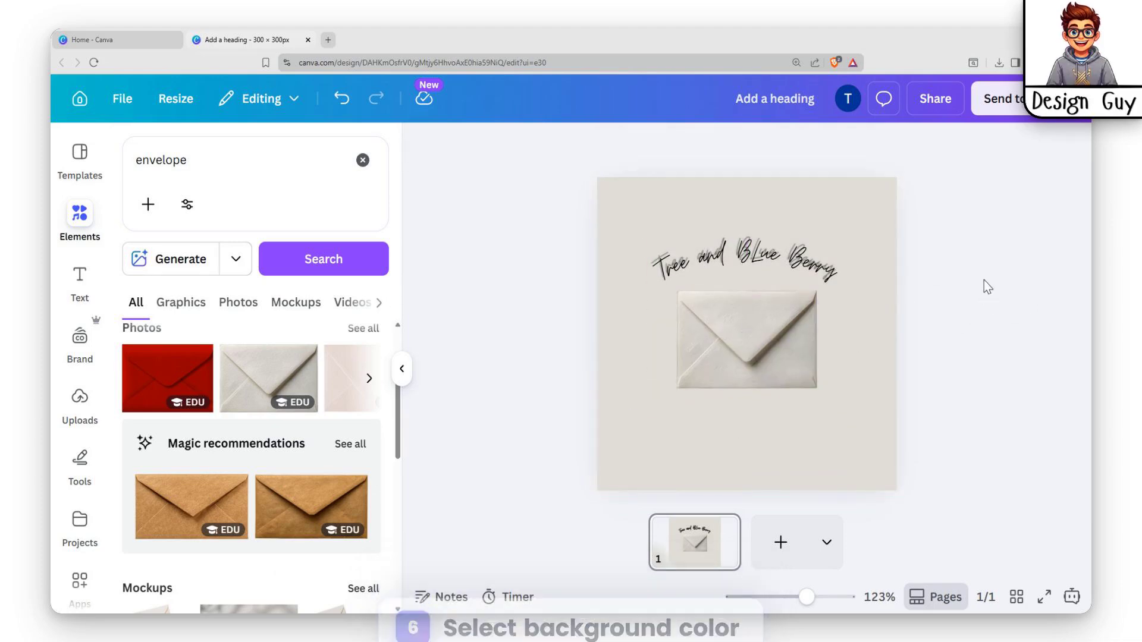
Step: Add a second page and place a default heading text box slightly above its centre
{"action": "left_click", "coordinate": [781, 542]}
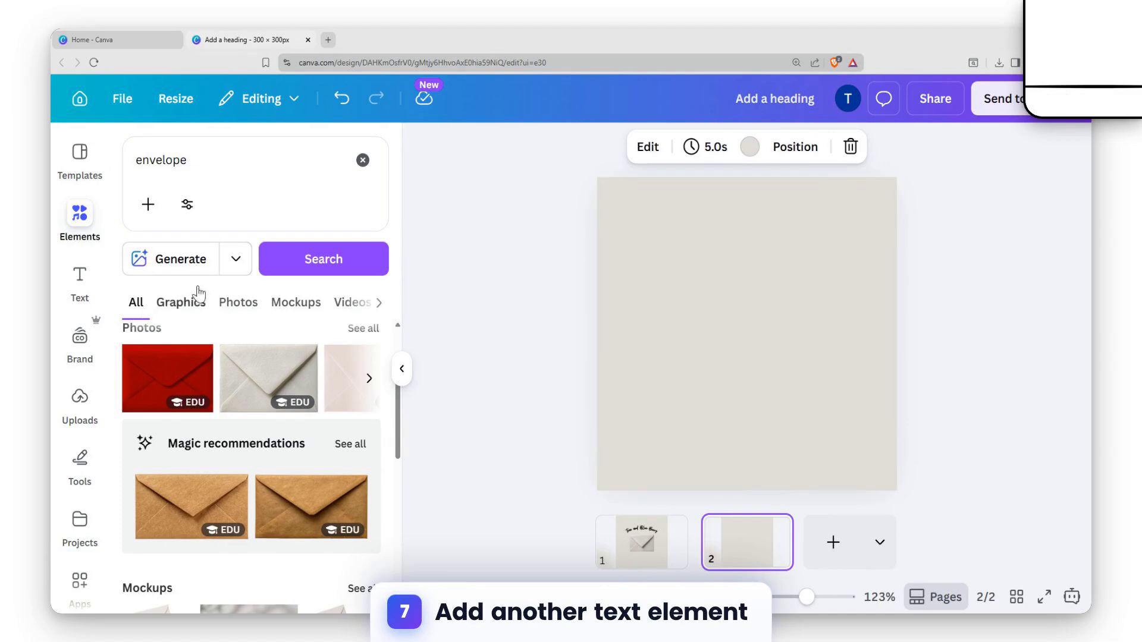
{"action": "left_click", "coordinate": [80, 280]}
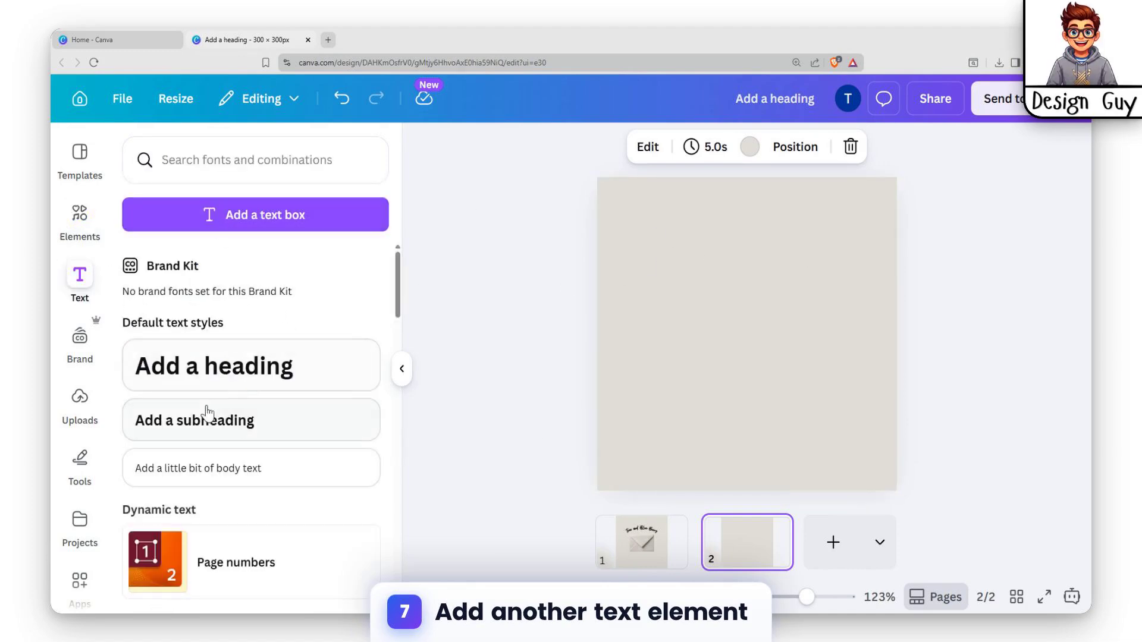
{"action": "left_click", "coordinate": [214, 370]}
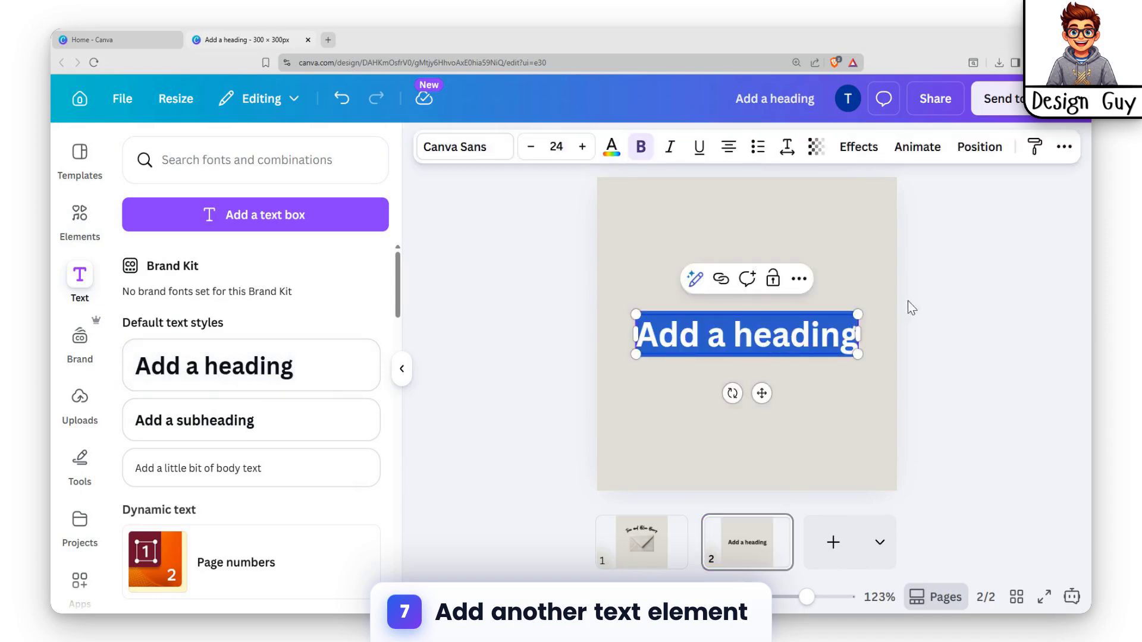
{"action": "left_click_drag", "start_coordinate": [743, 336], "coordinate": [744, 289]}
Step: Change the heading text's font to Citadel Script
{"action": "left_click", "coordinate": [465, 149]}
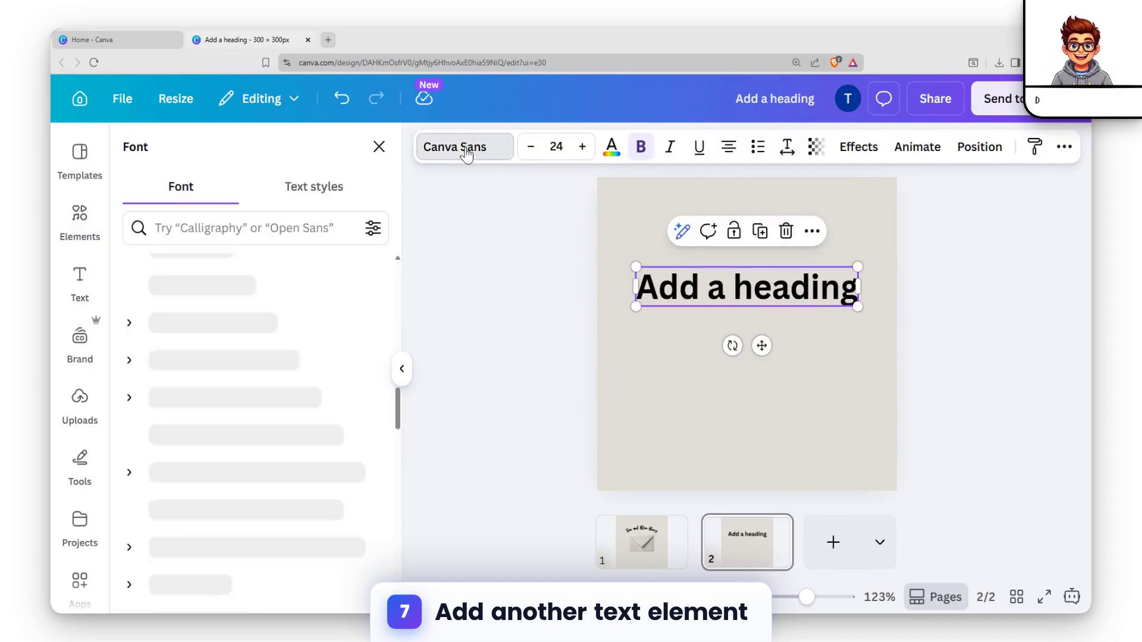
{"action": "scroll", "coordinate": [304, 423], "scroll_direction": "down", "scroll_amount": 10}
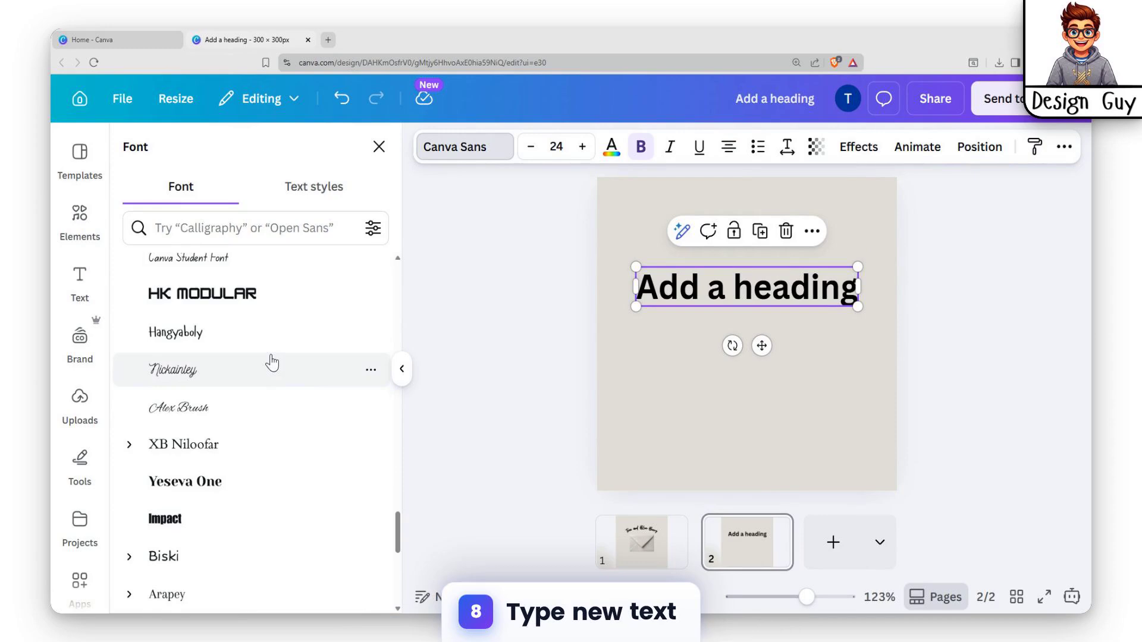
{"action": "scroll", "coordinate": [272, 363], "scroll_direction": "down", "scroll_amount": 5}
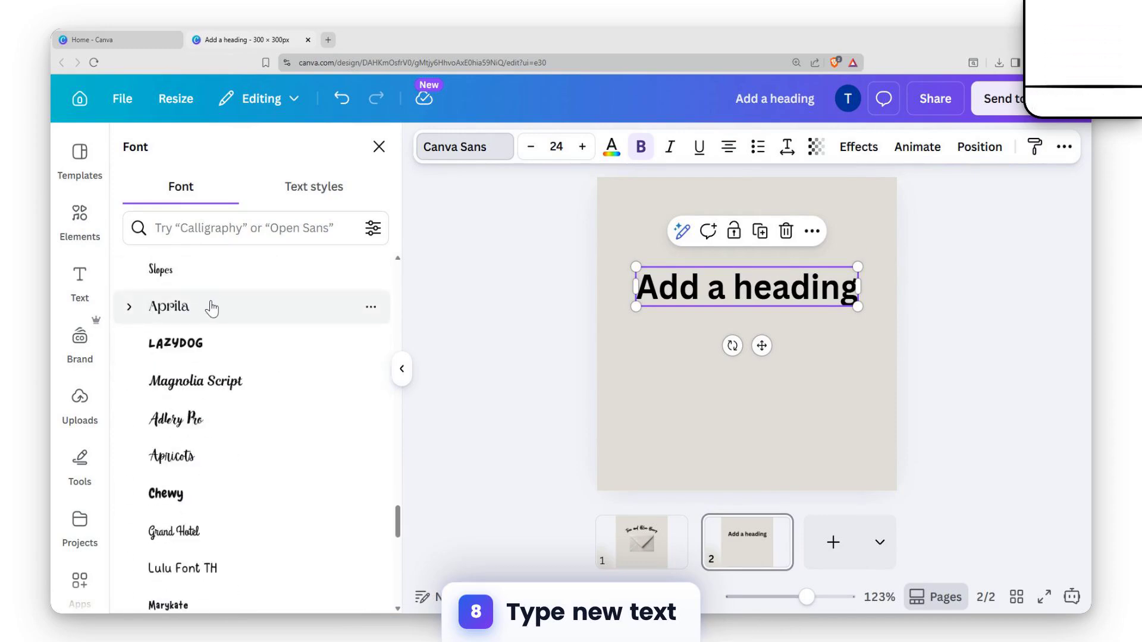
{"action": "scroll", "coordinate": [220, 439], "scroll_direction": "down", "scroll_amount": 6}
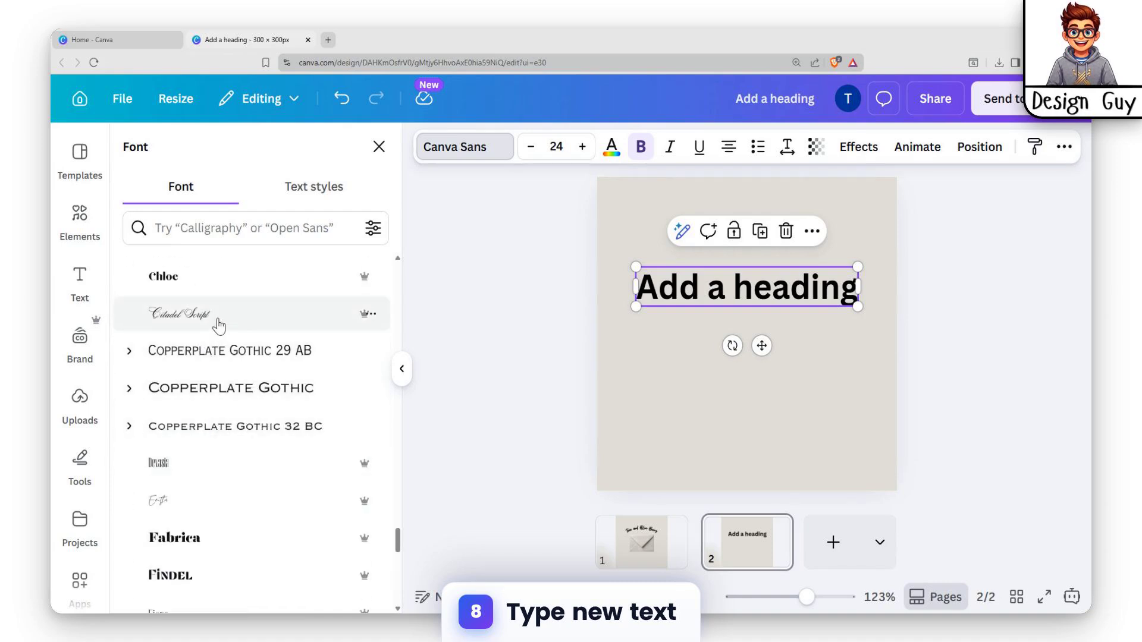
{"action": "left_click", "coordinate": [215, 325]}
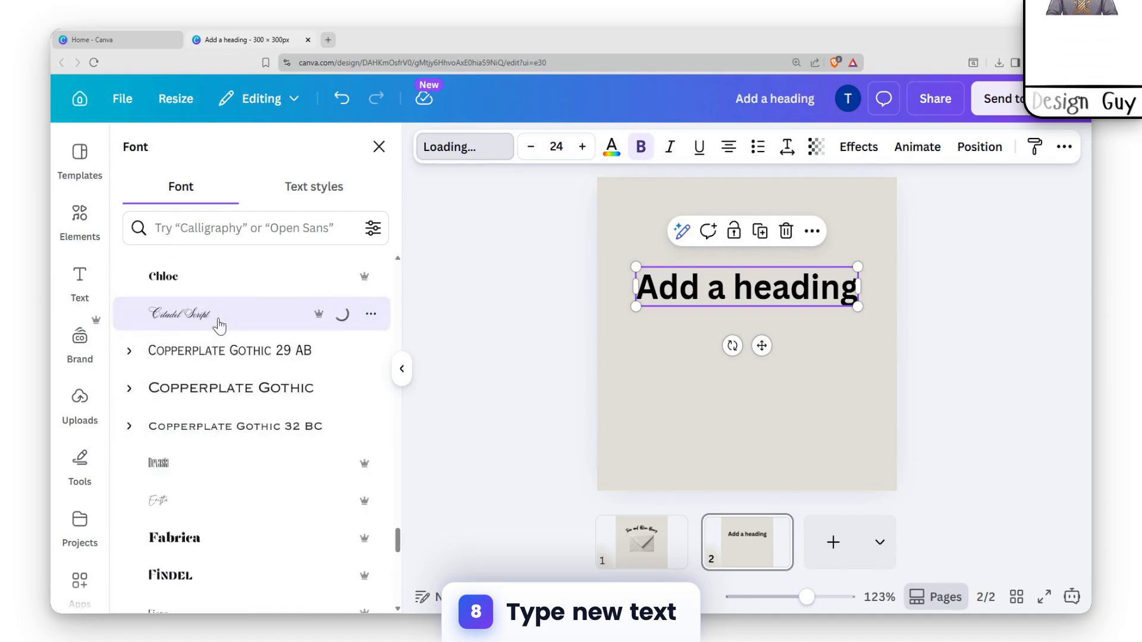
{"action": "double_click", "coordinate": [801, 284]}
{"action": "scroll", "coordinate": [191, 404], "scroll_direction": "down", "scroll_amount": 4}
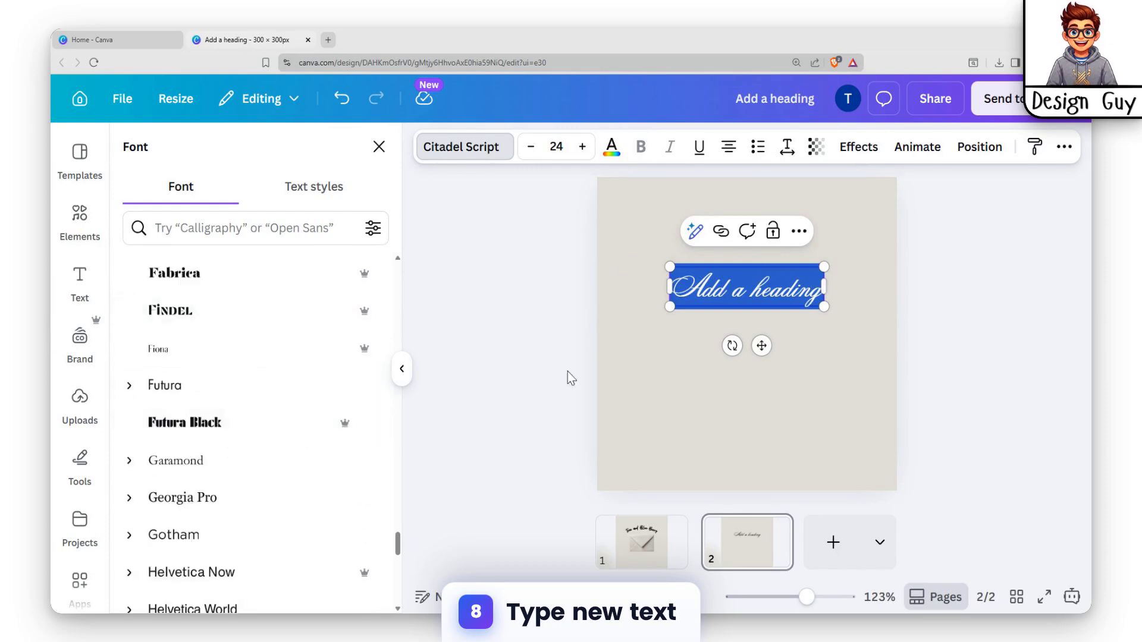
{"action": "left_click", "coordinate": [672, 402]}
Step: Replace the placeholder heading text on the second page with "White Apple"
{"action": "double_click", "coordinate": [796, 292]}
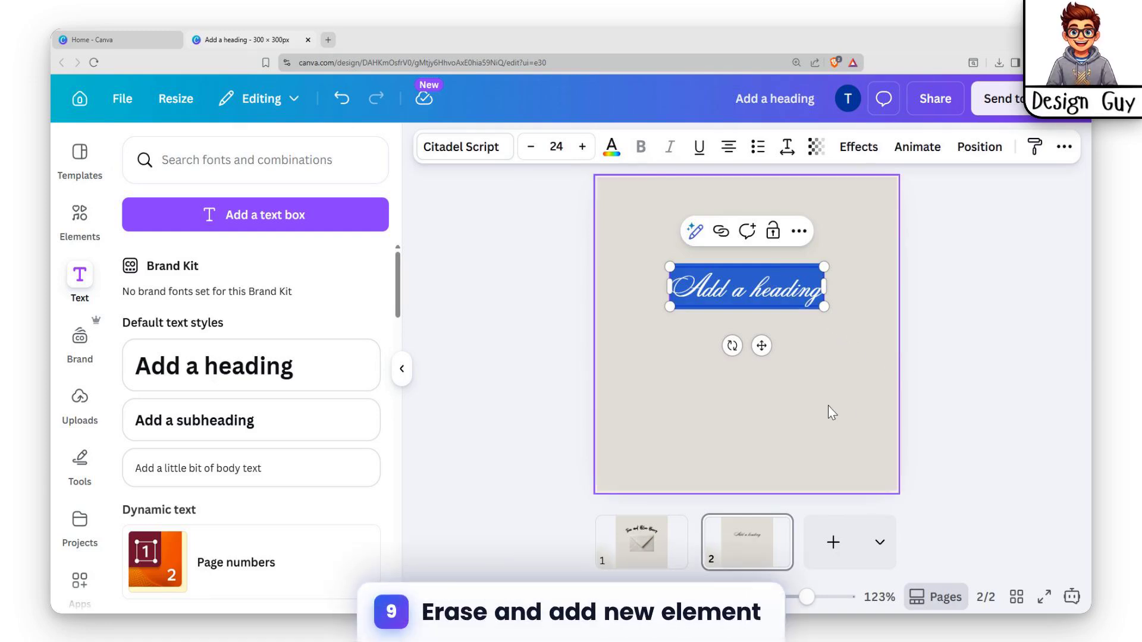
{"action": "type", "text": "Wh"}
{"action": "type", "text": "ite"}
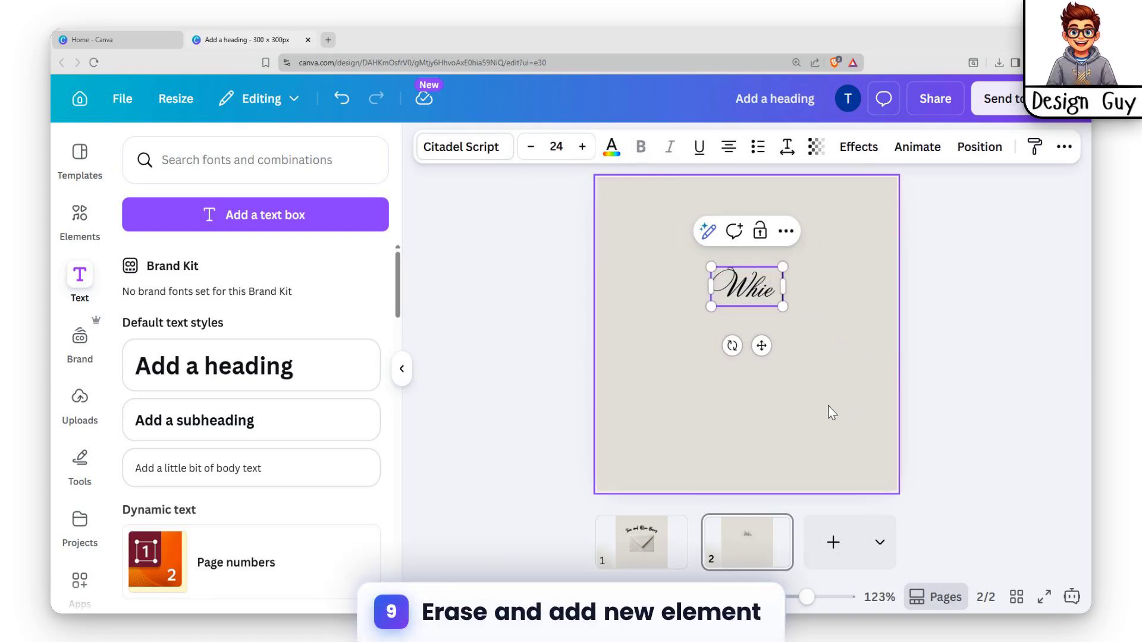
{"action": "key", "text": "BackSpace"}
{"action": "type", "text": "te APP"}
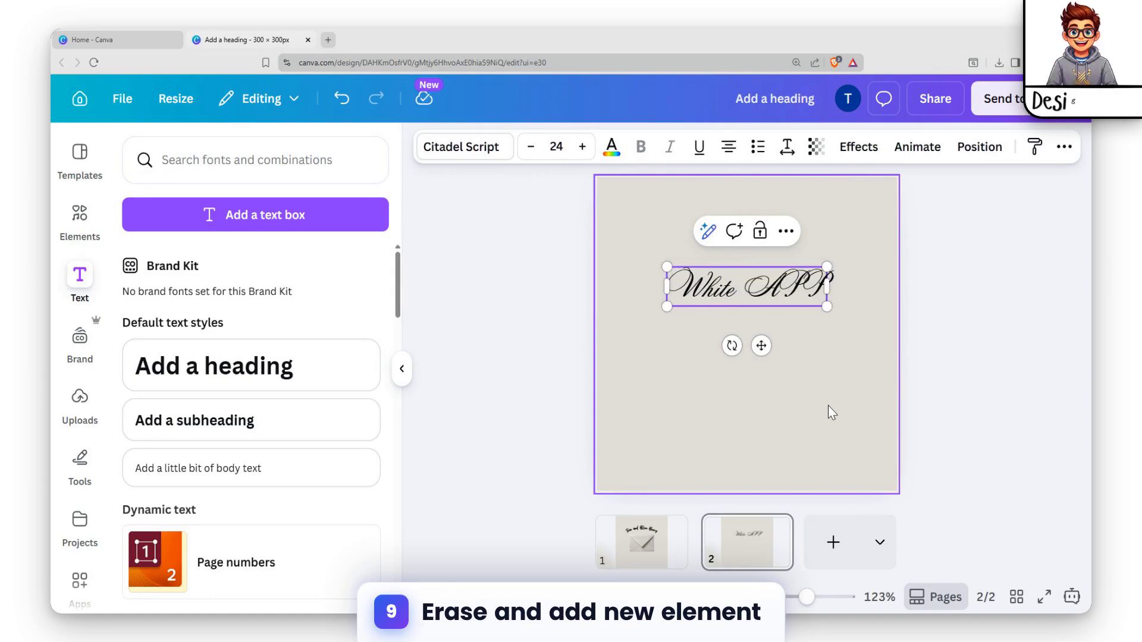
{"action": "key", "text": "BackSpace"}
{"action": "type", "text": "pp"}
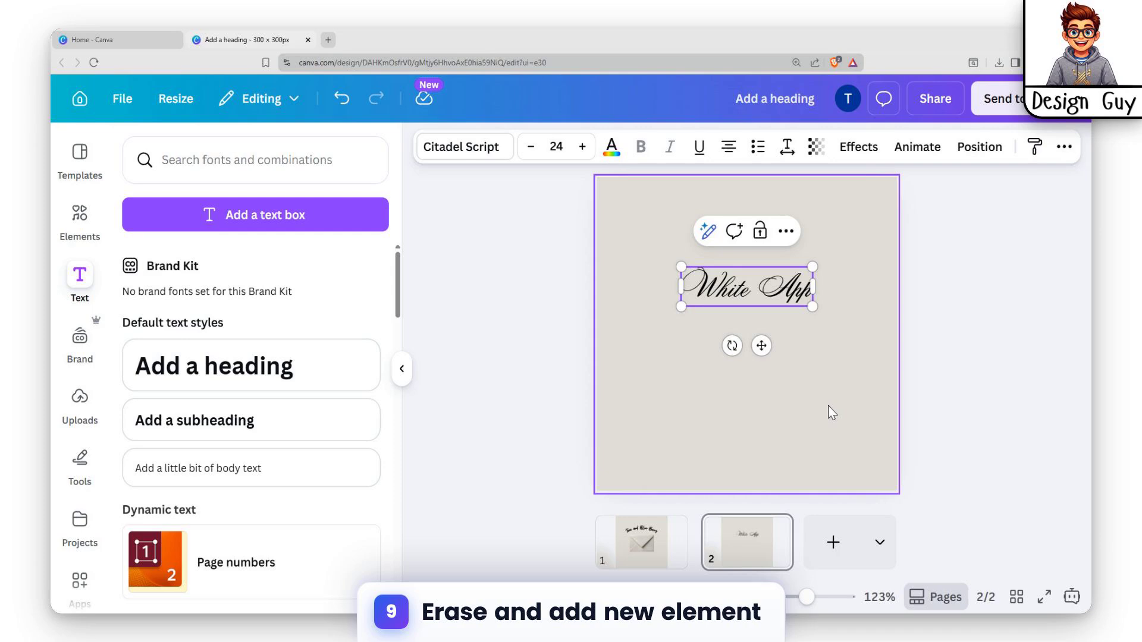
{"action": "type", "text": "le"}
{"action": "left_click", "coordinate": [925, 372]}
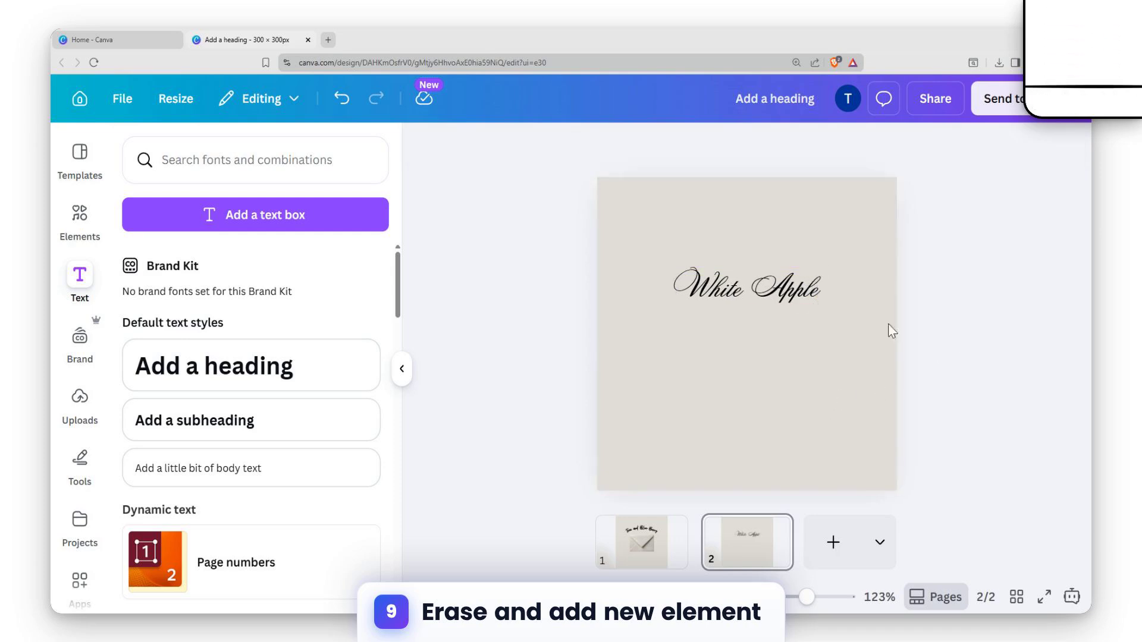
Step: Enlarge the "White Apple" text to about size 44.9 and place it across the middle of the page, starting at its left edge
{"action": "left_click", "coordinate": [779, 297]}
{"action": "left_click_drag", "start_coordinate": [746, 289], "coordinate": [723, 272]}
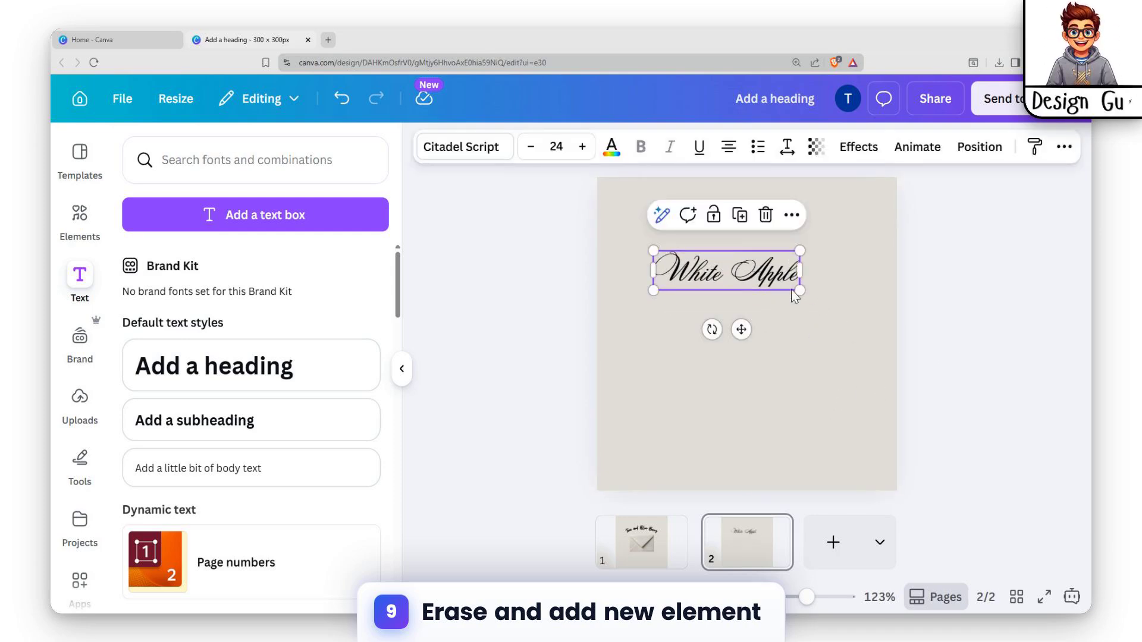
{"action": "left_click_drag", "start_coordinate": [806, 288], "coordinate": [881, 366]}
{"action": "left_click_drag", "start_coordinate": [817, 329], "coordinate": [798, 349]}
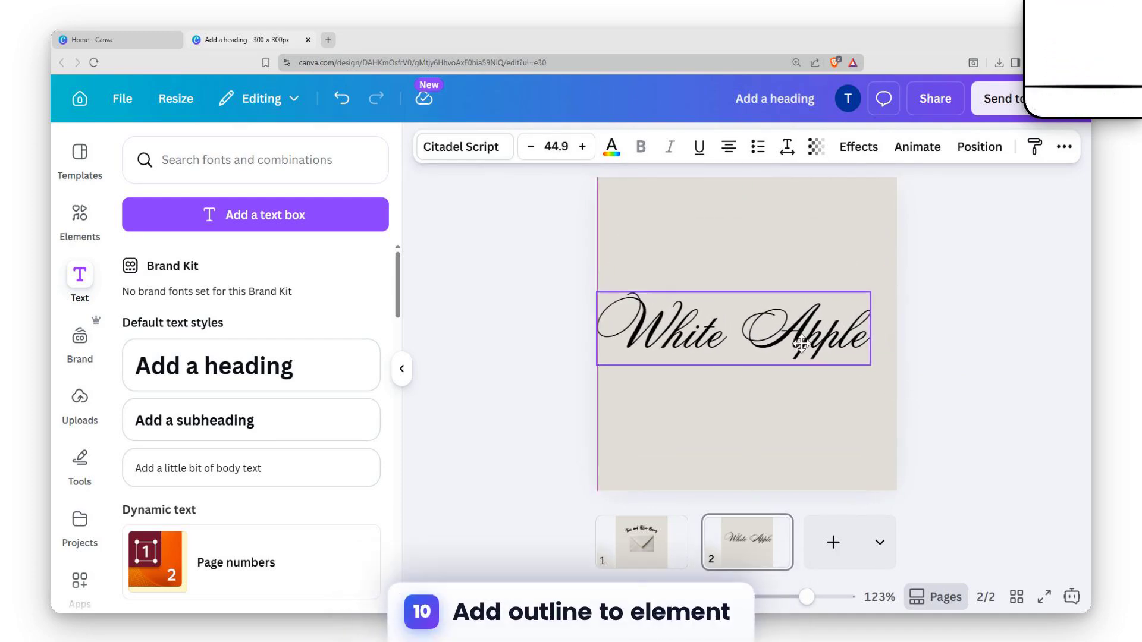
Step: Search the design elements for "apple" and show all matching graphics
{"action": "left_click", "coordinate": [84, 213]}
{"action": "left_click_drag", "start_coordinate": [247, 174], "coordinate": [100, 240]}
{"action": "type", "text": "apple"}
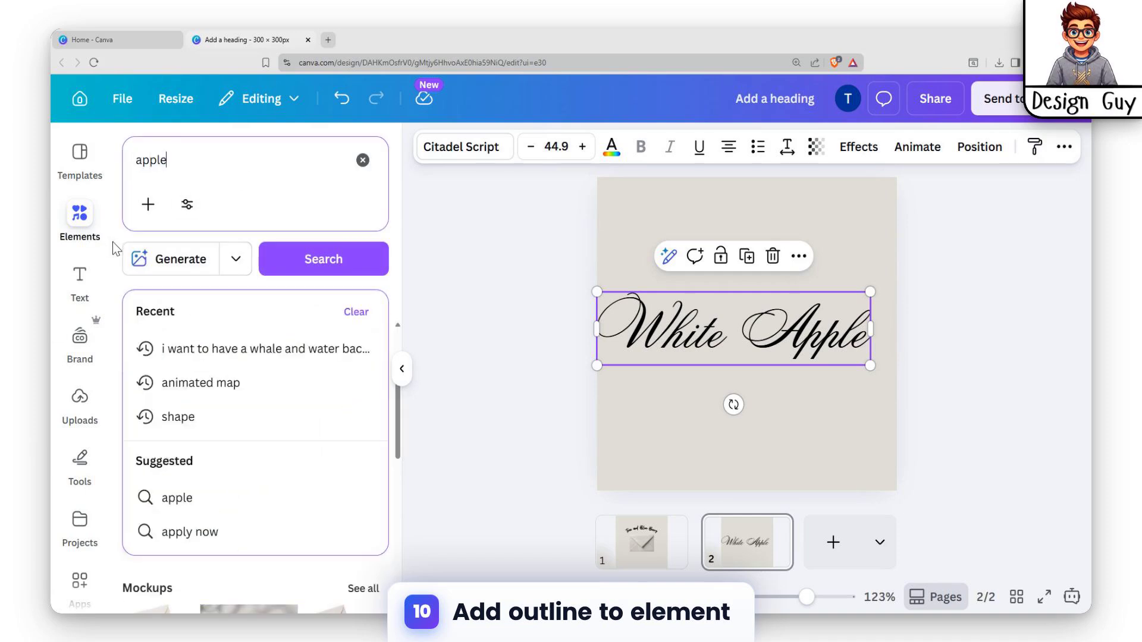
{"action": "key", "text": "Return"}
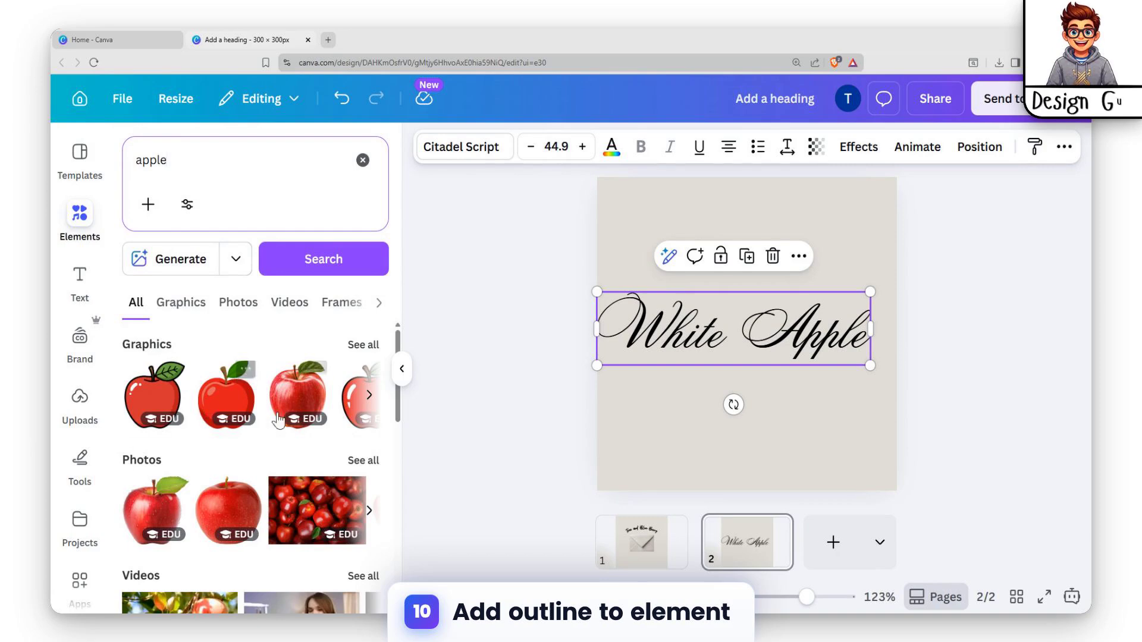
{"action": "left_click", "coordinate": [370, 344]}
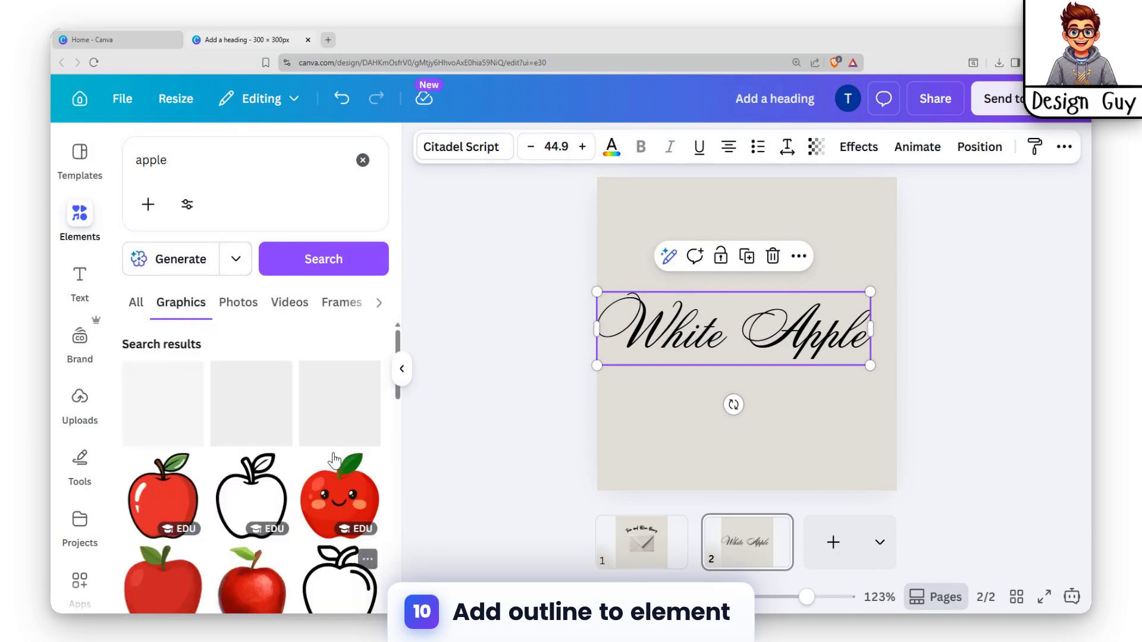
{"action": "left_click", "coordinate": [356, 451]}
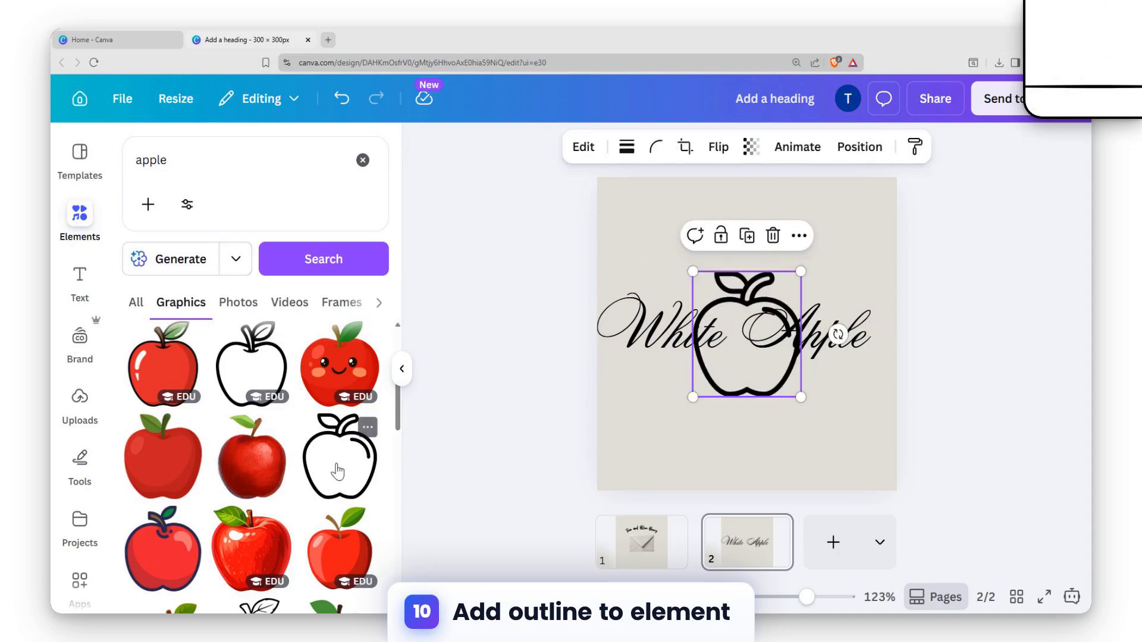
{"action": "mouse_move", "coordinate": [764, 371]}
{"action": "left_mouse_down"}
{"action": "mouse_move", "coordinate": [769, 342]}
{"action": "mouse_move", "coordinate": [784, 349]}
{"action": "mouse_move", "coordinate": [749, 367]}
{"action": "mouse_move", "coordinate": [758, 410]}
{"action": "mouse_move", "coordinate": [759, 355]}
{"action": "left_mouse_up"}
{"action": "key", "text": "Delete"}
Step: Add the white-filled, black-outlined apple graphic with a leaf to the page
{"action": "left_click", "coordinate": [259, 378]}
{"action": "left_click", "coordinate": [879, 247]}
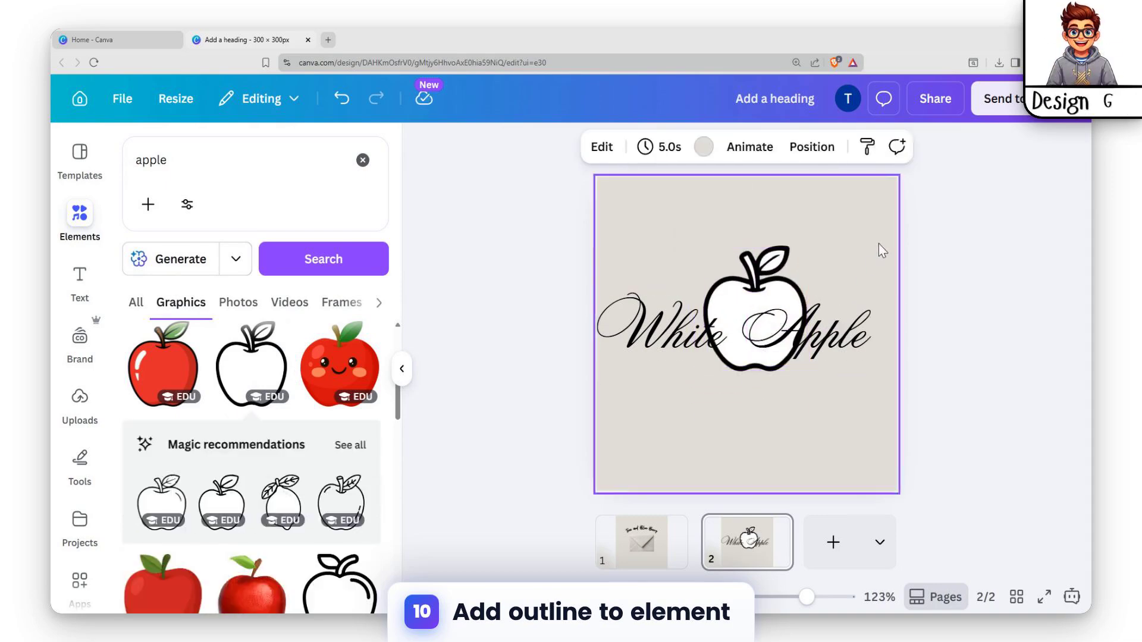
Step: Apply the Outline effect with thickness 63 to the "White Apple" text, and shift the apple graphic slightly left
{"action": "left_click", "coordinate": [817, 353]}
{"action": "left_click", "coordinate": [858, 146]}
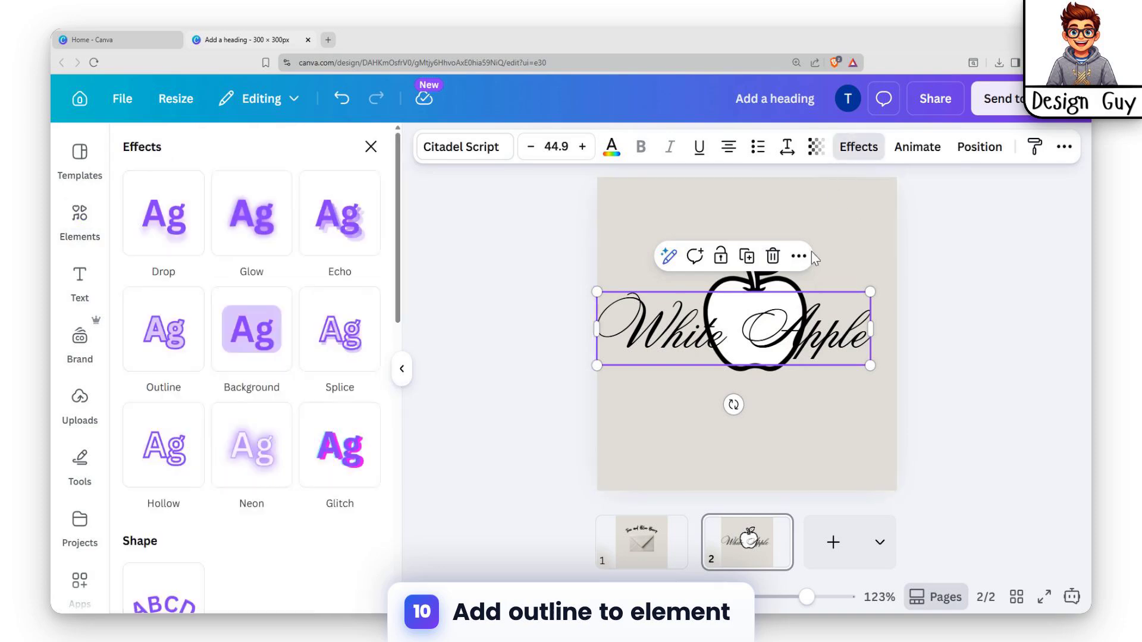
{"action": "left_click", "coordinate": [181, 296]}
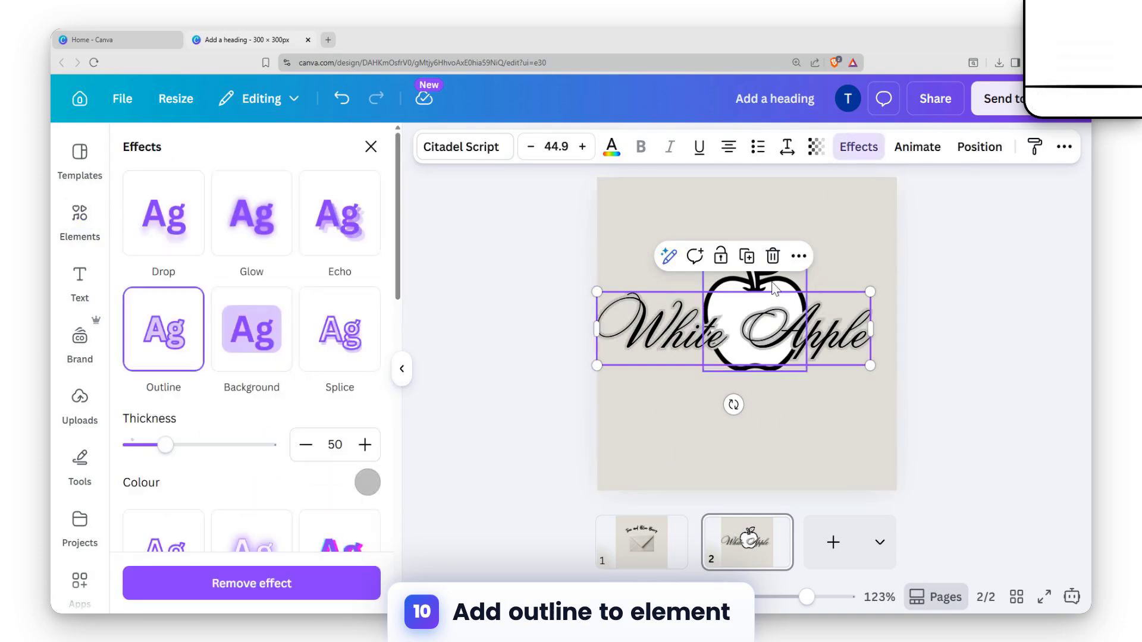
{"action": "left_click_drag", "start_coordinate": [773, 290], "coordinate": [745, 280]}
{"action": "left_click", "coordinate": [803, 357]}
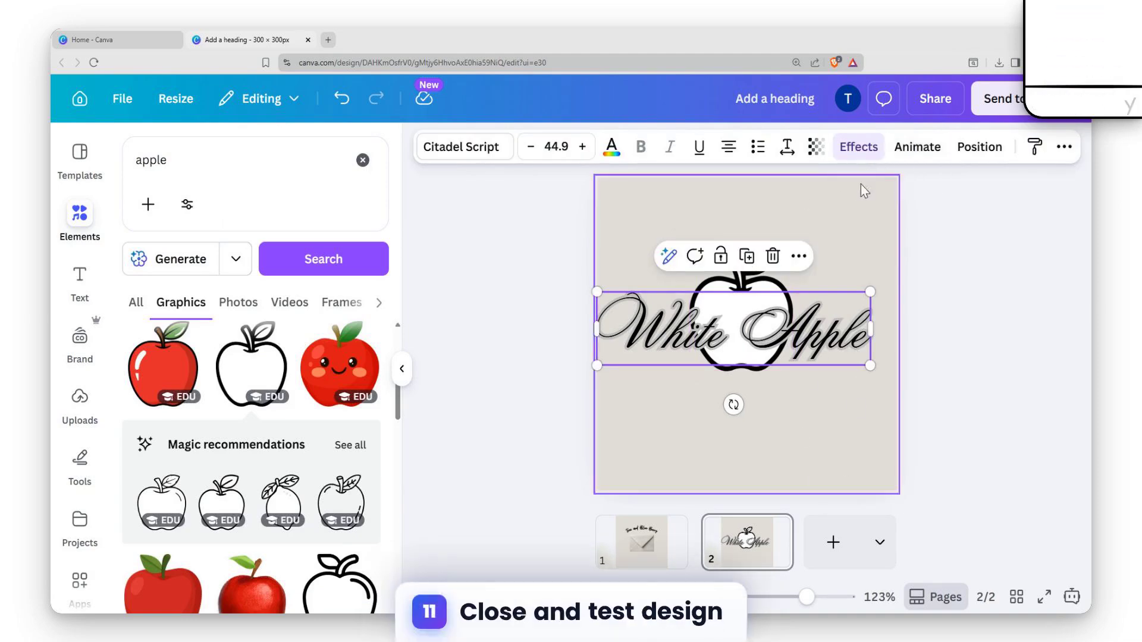
{"action": "left_click", "coordinate": [859, 154]}
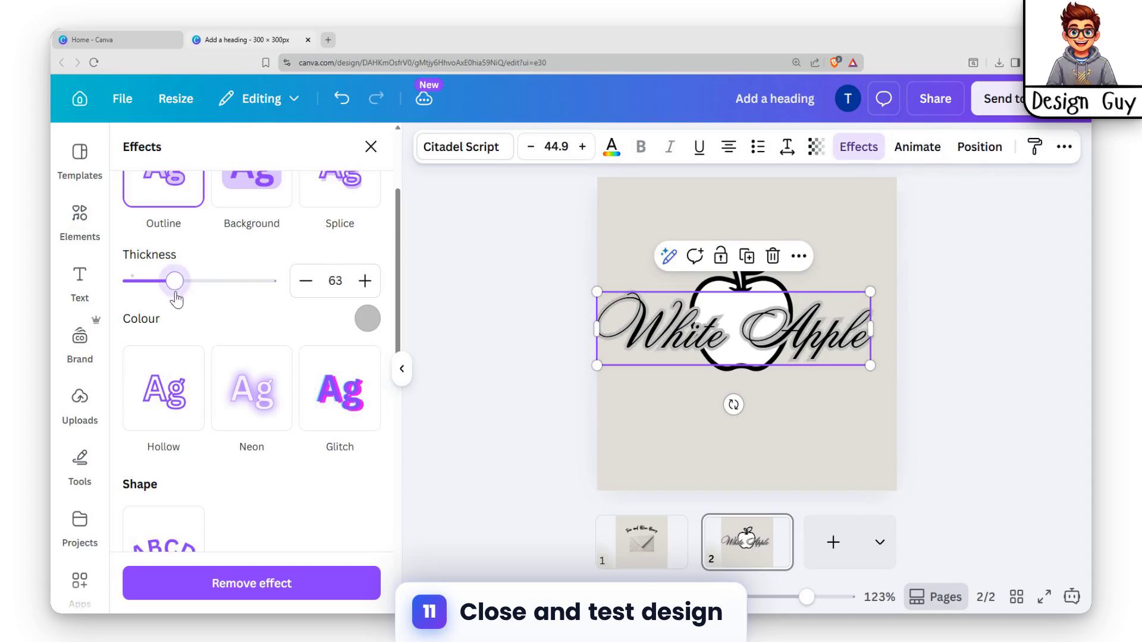
Step: Try the Curve shape on the "White Apple" text, flatten it back to a straight line, and look through the advanced effects
{"action": "scroll", "coordinate": [178, 302], "scroll_direction": "up", "scroll_amount": 1}
{"action": "scroll", "coordinate": [268, 506], "scroll_direction": "down", "scroll_amount": 4}
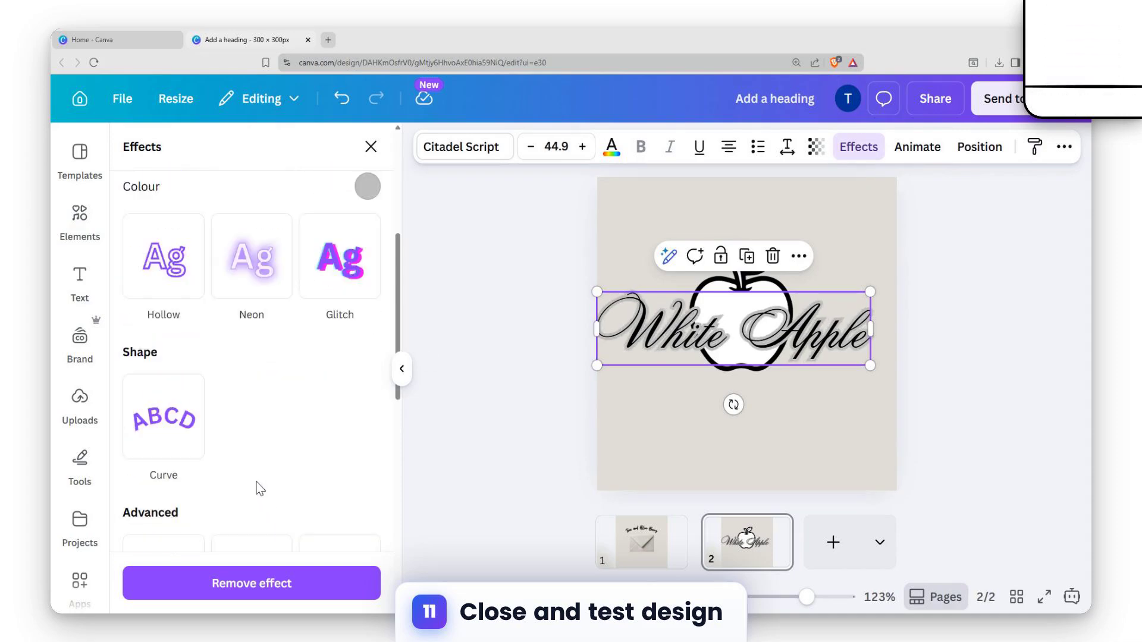
{"action": "scroll", "coordinate": [255, 401], "scroll_direction": "down", "scroll_amount": 3}
{"action": "left_click", "coordinate": [165, 286]}
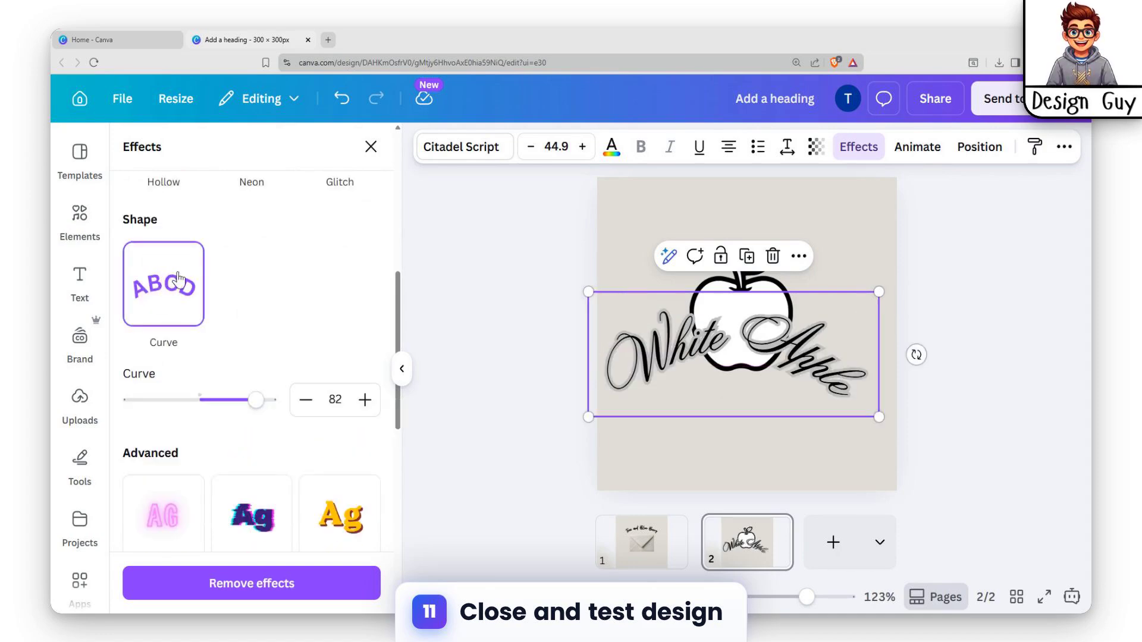
{"action": "left_click_drag", "start_coordinate": [256, 400], "coordinate": [201, 399]}
{"action": "scroll", "coordinate": [260, 414], "scroll_direction": "down", "scroll_amount": 4}
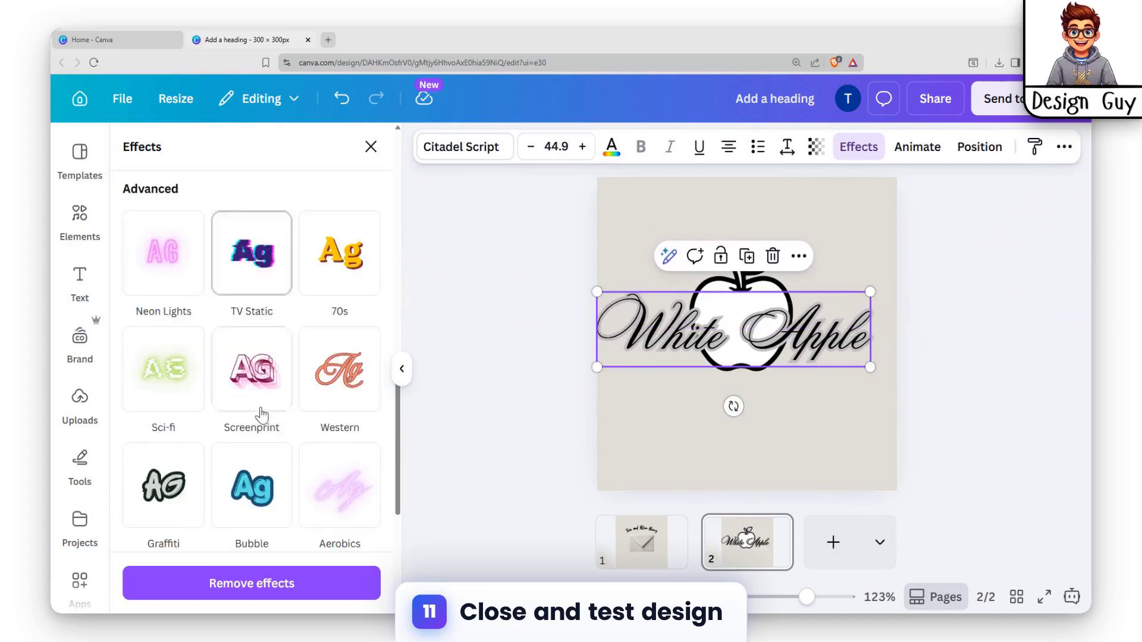
{"action": "scroll", "coordinate": [264, 422], "scroll_direction": "up", "scroll_amount": 2}
{"action": "scroll", "coordinate": [266, 423], "scroll_direction": "down", "scroll_amount": 6}
{"action": "left_click", "coordinate": [824, 419]}
Step: Separate the two elements, placing the "White Apple" text in the upper part of the page and the apple graphic centred below it
{"action": "left_click", "coordinate": [815, 343]}
{"action": "left_click_drag", "start_coordinate": [814, 344], "coordinate": [822, 232]}
{"action": "left_click_drag", "start_coordinate": [742, 331], "coordinate": [744, 342]}
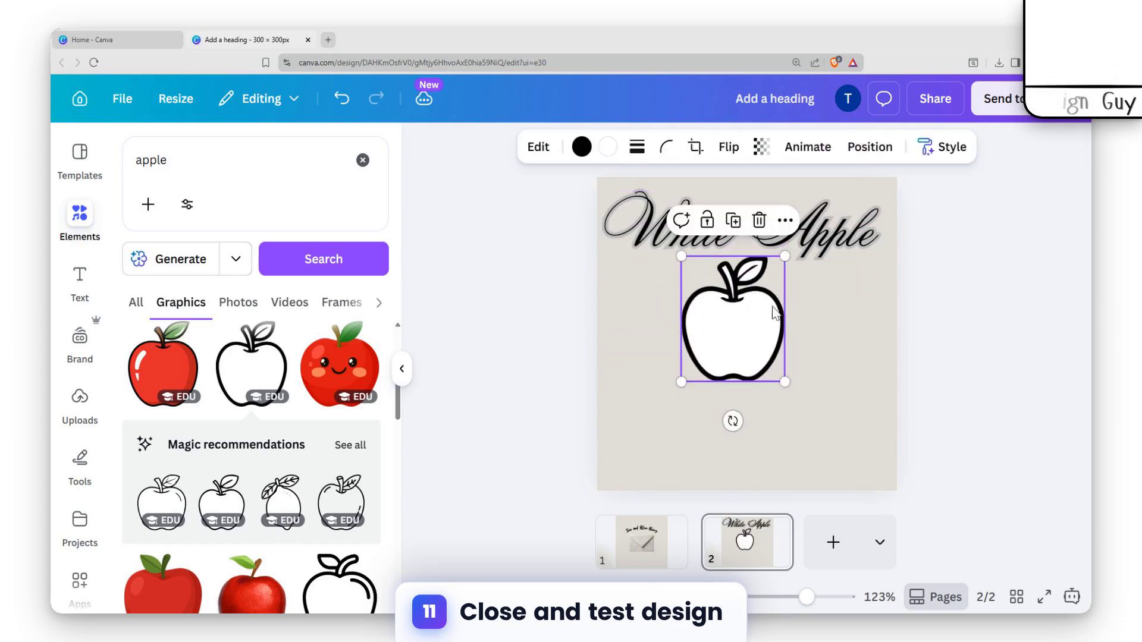
{"action": "left_click_drag", "start_coordinate": [754, 283], "coordinate": [762, 357]}
{"action": "left_click_drag", "start_coordinate": [801, 239], "coordinate": [837, 276]}
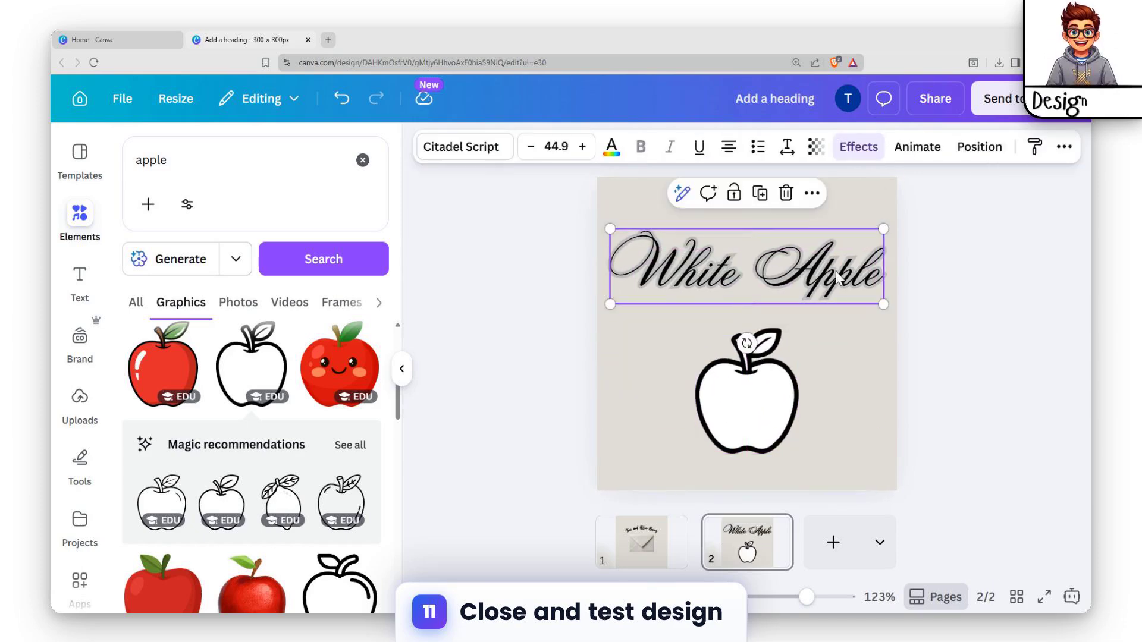
Step: Delete the word "Apple" from the script text, leaving only "White"
{"action": "double_click", "coordinate": [818, 255]}
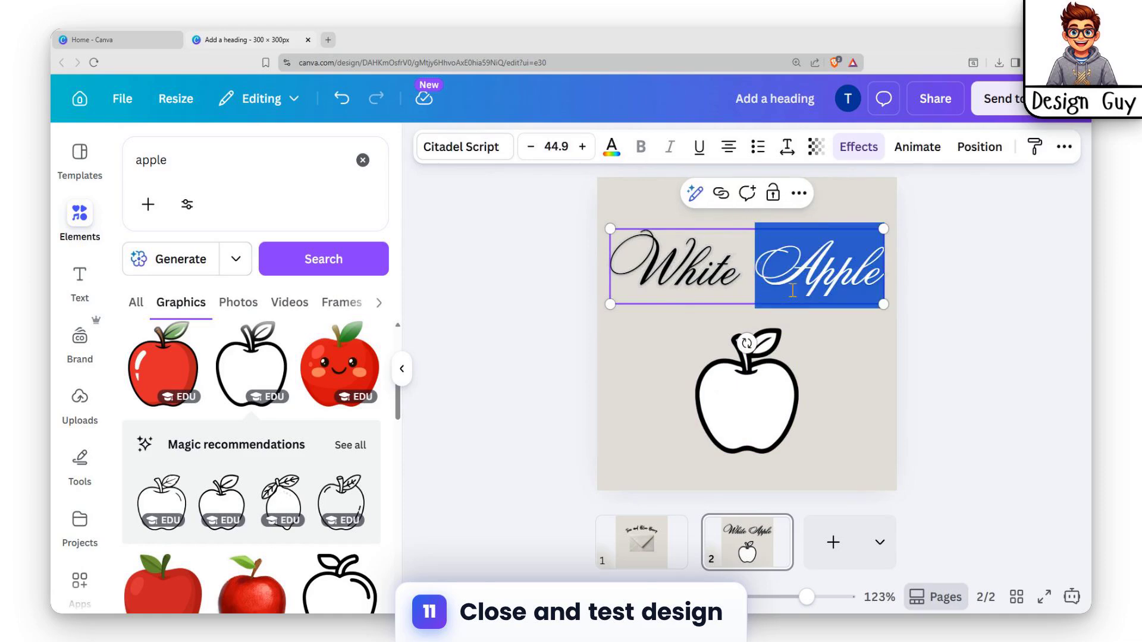
{"action": "key", "text": "BackSpace"}
{"action": "left_click", "coordinate": [831, 364]}
Step: Duplicate the "White" text box onto the apple graphic and change the copy's text to "Apple"
{"action": "left_click", "coordinate": [725, 282]}
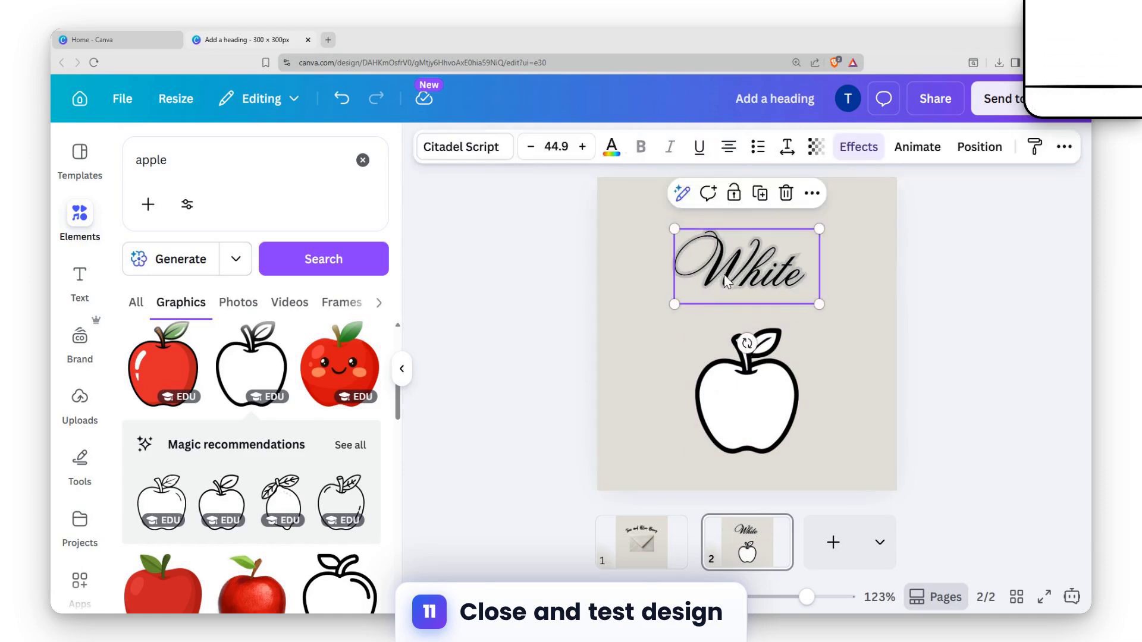
{"action": "left_click_drag", "start_coordinate": [726, 282], "coordinate": [765, 381]}
{"action": "double_click", "coordinate": [785, 366]}
{"action": "type", "text": "Apple"}
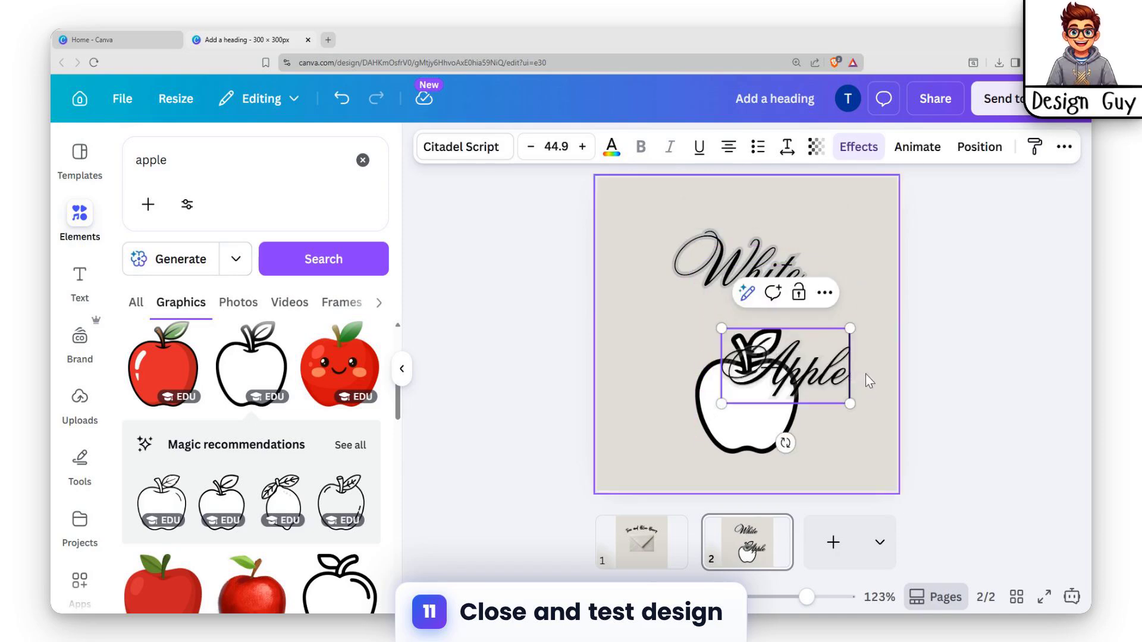
{"action": "left_click", "coordinate": [869, 342]}
Step: Arrange the apple graphic and the "Apple" text side by side below "White", with the graphic on the left
{"action": "left_click", "coordinate": [823, 363]}
{"action": "left_click_drag", "start_coordinate": [823, 362], "coordinate": [870, 338]}
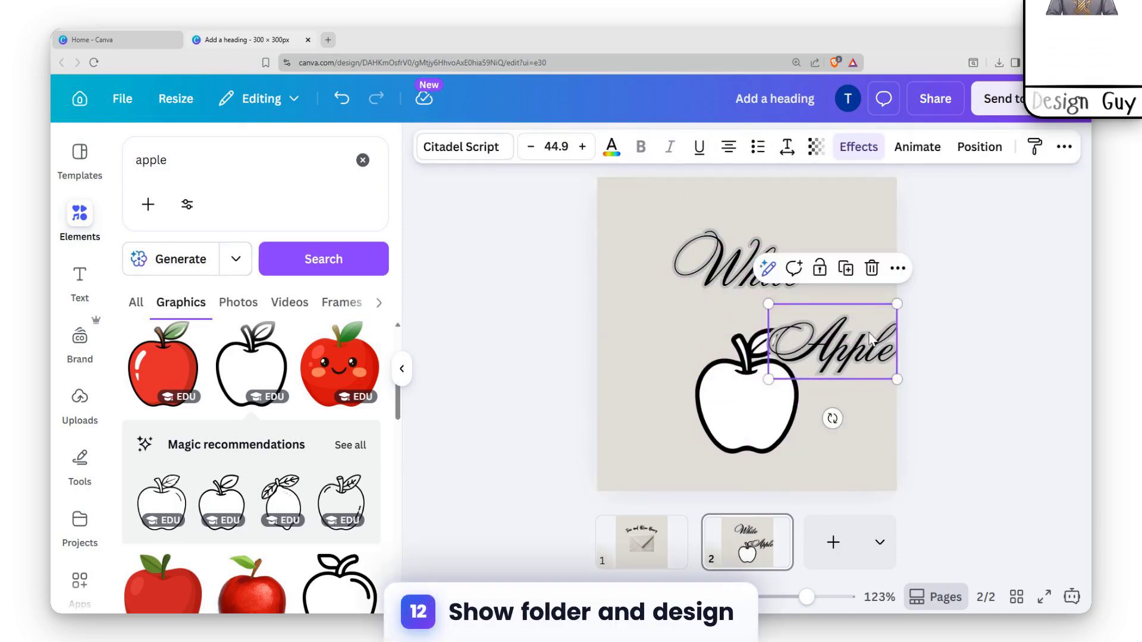
{"action": "left_click_drag", "start_coordinate": [732, 404], "coordinate": [687, 386]}
{"action": "left_click", "coordinate": [826, 369]}
{"action": "left_click_drag", "start_coordinate": [825, 369], "coordinate": [812, 393]}
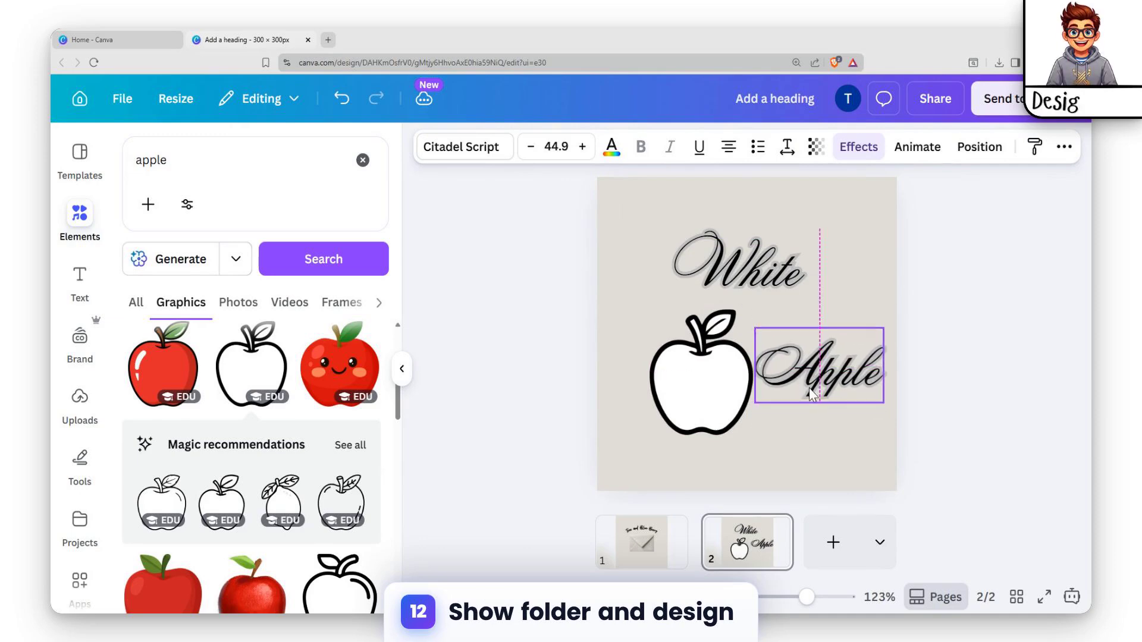
{"action": "left_click", "coordinate": [847, 265]}
{"action": "left_click_drag", "start_coordinate": [707, 367], "coordinate": [706, 342]}
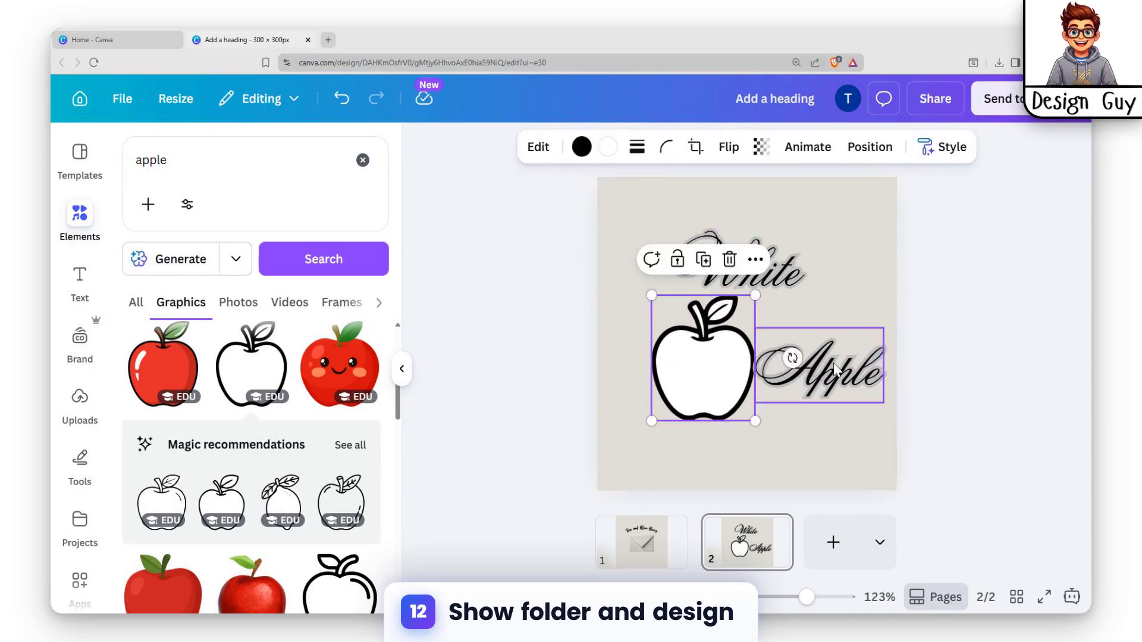
Step: Place the "Apple" text directly below "White", offset to the right, with the apple graphic underneath it
{"action": "left_click_drag", "start_coordinate": [837, 370], "coordinate": [670, 373]}
{"action": "left_click_drag", "start_coordinate": [746, 342], "coordinate": [820, 350]}
{"action": "left_click_drag", "start_coordinate": [696, 354], "coordinate": [713, 326]}
{"action": "left_click_drag", "start_coordinate": [803, 316], "coordinate": [810, 377]}
{"action": "left_click_drag", "start_coordinate": [719, 339], "coordinate": [833, 332]}
Step: Move "White" up and left, raise "Apple" closer beneath it, and centre the apple graphic below both words
{"action": "left_click", "coordinate": [688, 262]}
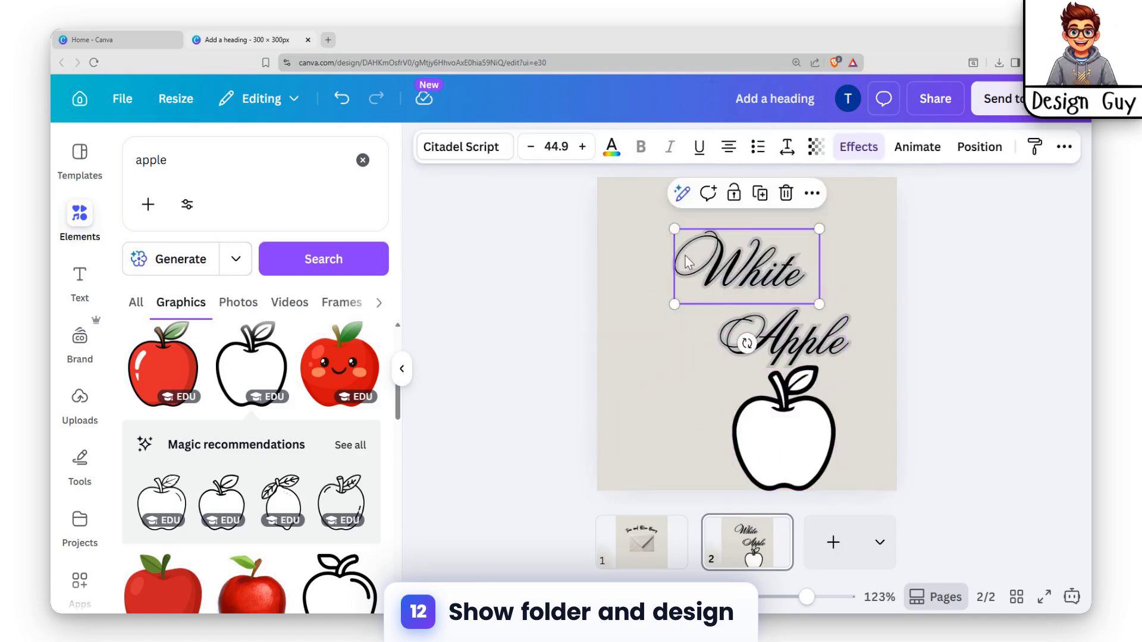
{"action": "left_click_drag", "start_coordinate": [753, 260], "coordinate": [705, 225]}
{"action": "left_click_drag", "start_coordinate": [780, 338], "coordinate": [779, 292]}
{"action": "left_click_drag", "start_coordinate": [783, 401], "coordinate": [741, 360]}
{"action": "left_click", "coordinate": [982, 337]}
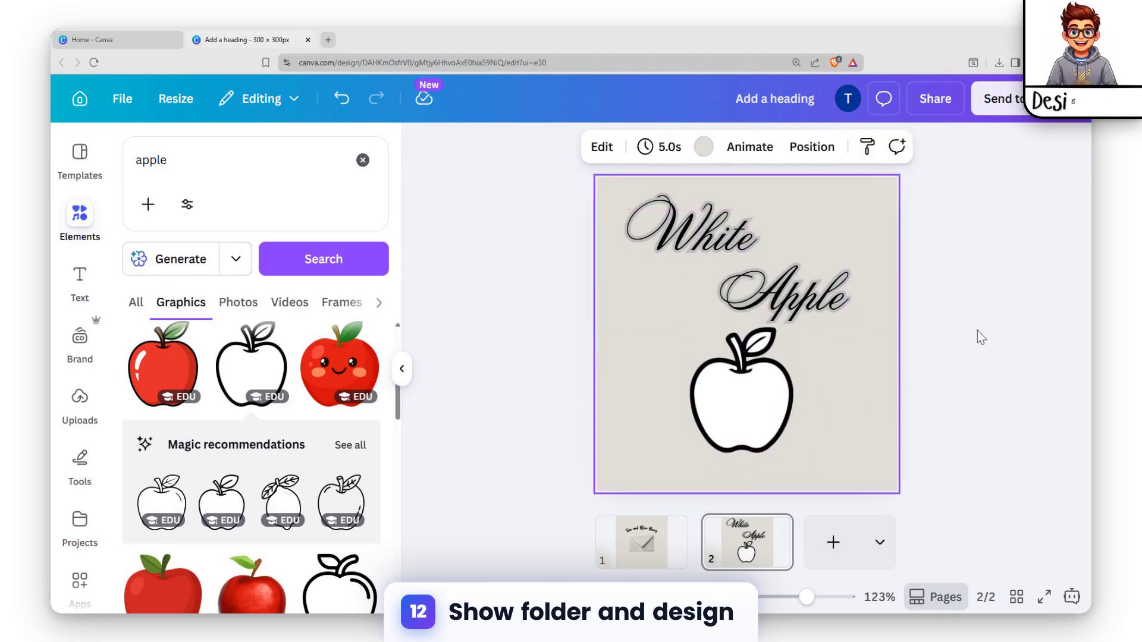
Step: Shift "Apple" to the right, lower "White" closer to it, and nudge the apple graphic slightly up and left
{"action": "left_click", "coordinate": [977, 331]}
{"action": "mouse_move", "coordinate": [815, 290]}
{"action": "left_mouse_down"}
{"action": "mouse_move", "coordinate": [824, 290]}
{"action": "mouse_move", "coordinate": [814, 302]}
{"action": "left_mouse_up"}
{"action": "left_click", "coordinate": [824, 290]}
{"action": "left_click", "coordinate": [860, 334]}
{"action": "mouse_move", "coordinate": [682, 244]}
{"action": "left_mouse_down"}
{"action": "mouse_move", "coordinate": [672, 260]}
{"action": "mouse_move", "coordinate": [682, 266]}
{"action": "left_mouse_up"}
{"action": "left_click", "coordinate": [626, 324]}
{"action": "left_click_drag", "start_coordinate": [759, 402], "coordinate": [753, 395]}
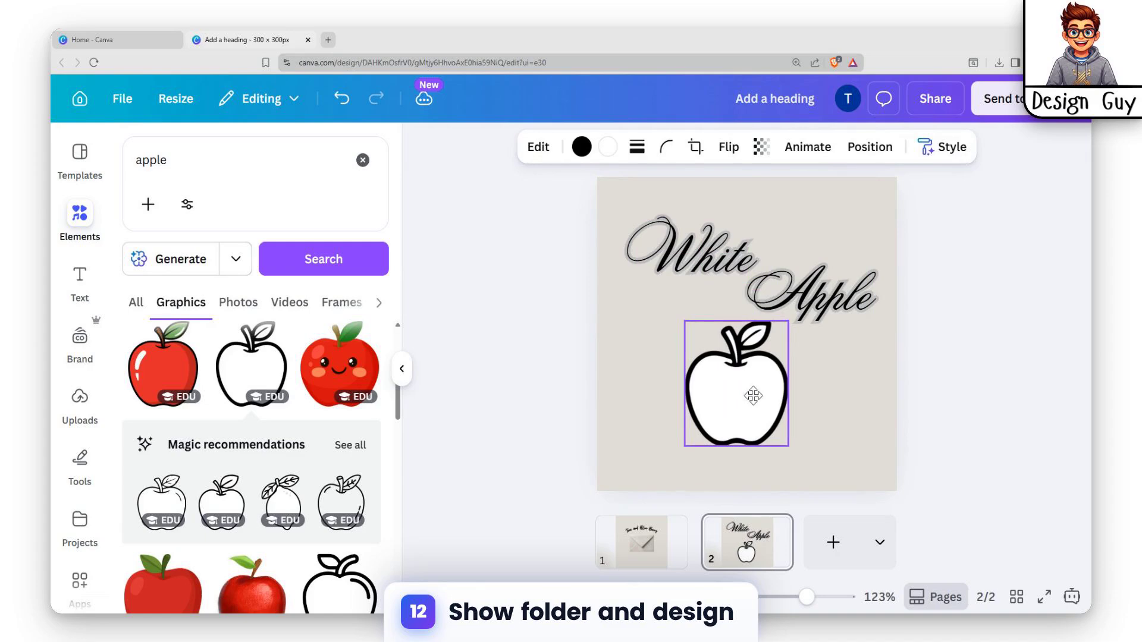
{"action": "left_click", "coordinate": [982, 371]}
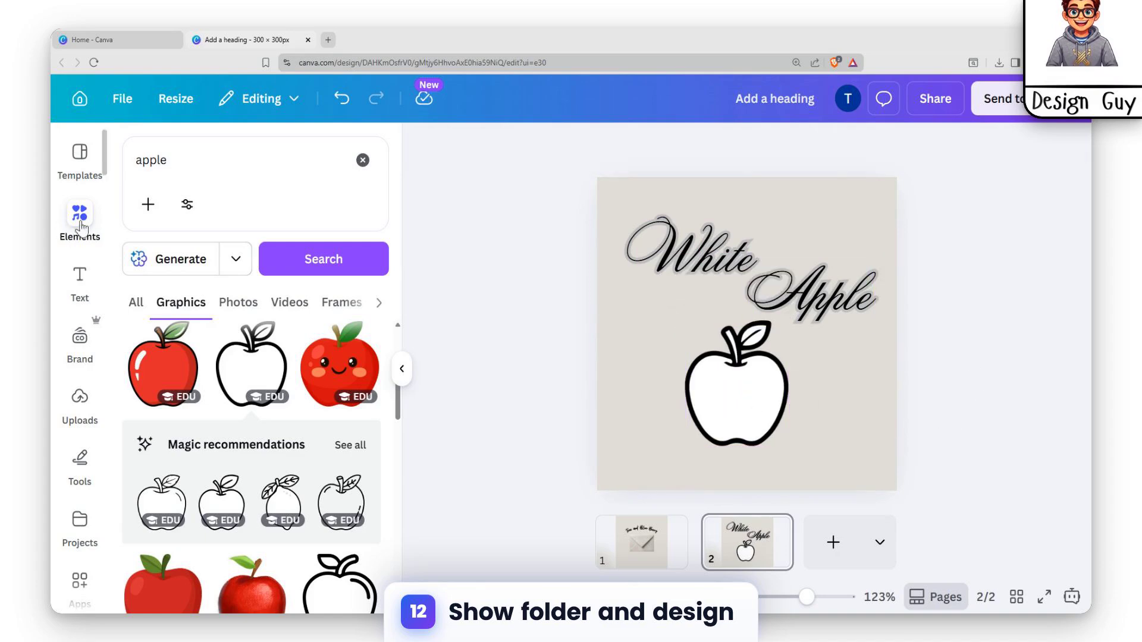
Step: Search the elements for "border" and narrow the results to graphics
{"action": "left_click", "coordinate": [362, 160]}
{"action": "left_click", "coordinate": [235, 166]}
{"action": "type", "text": "border"}
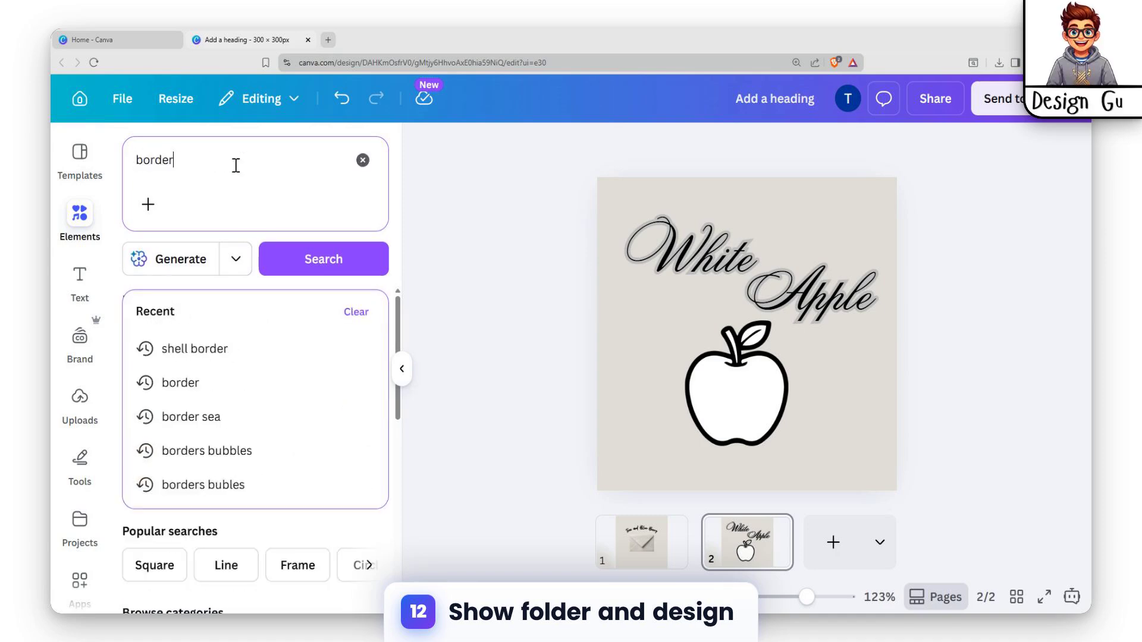
{"action": "key", "text": "Return"}
{"action": "scroll", "coordinate": [273, 443], "scroll_direction": "down", "scroll_amount": 5}
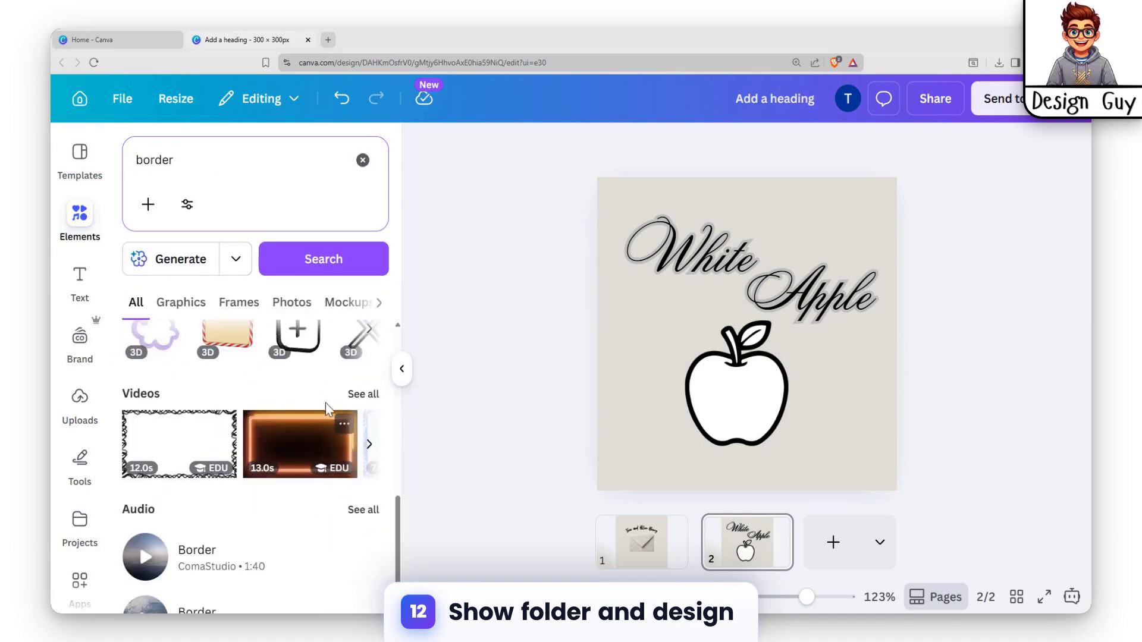
{"action": "left_click", "coordinate": [360, 394]}
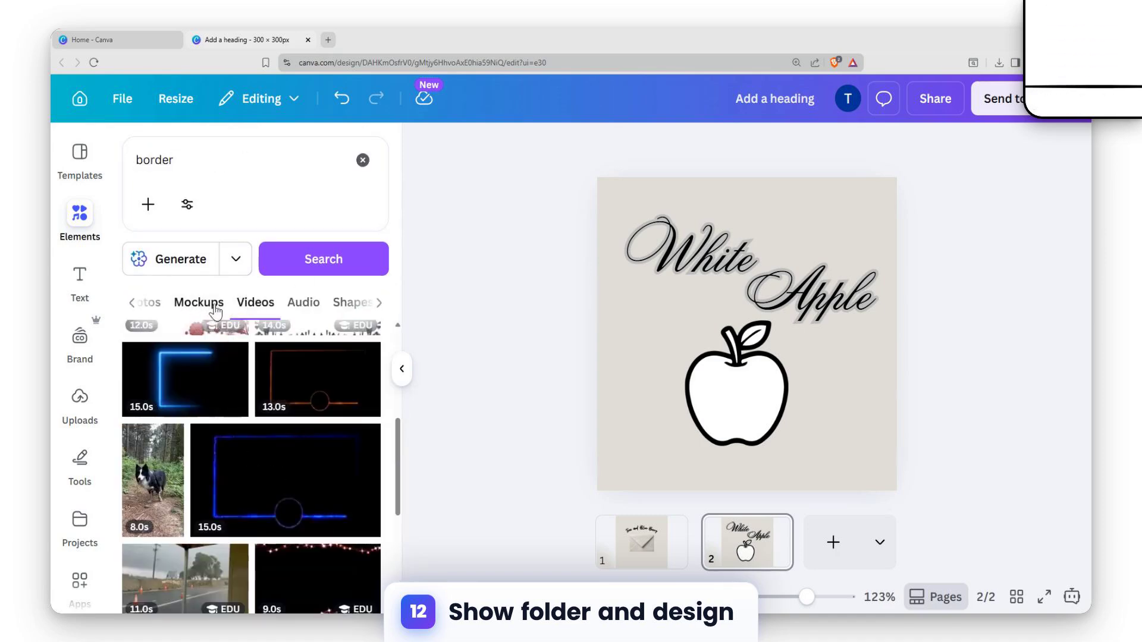
{"action": "left_click", "coordinate": [134, 304]}
{"action": "left_click", "coordinate": [196, 305]}
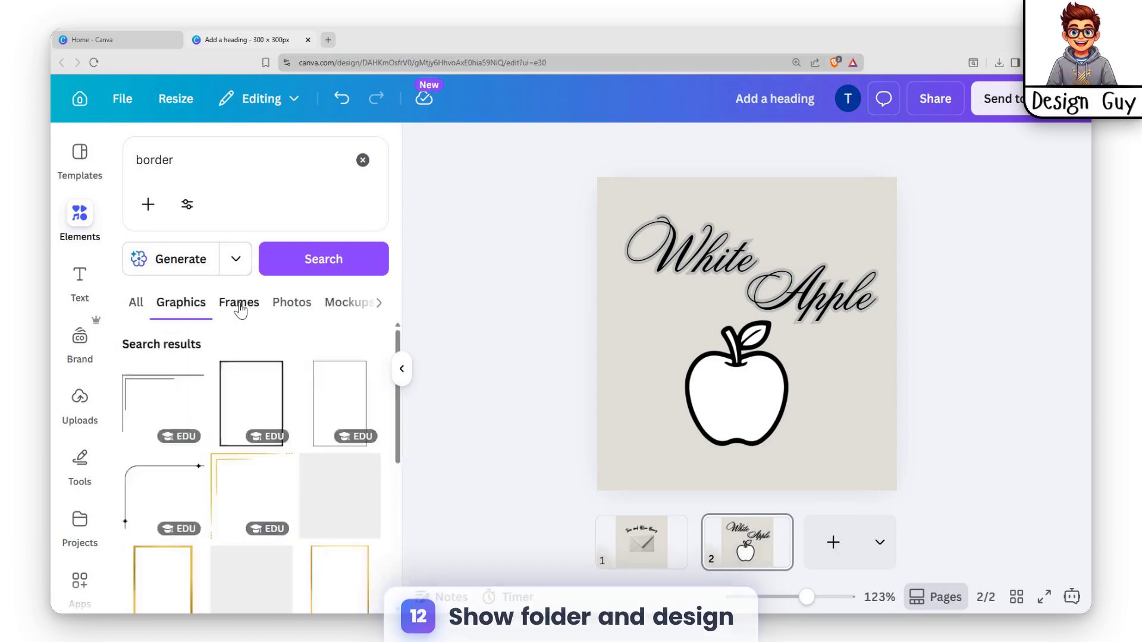
{"action": "left_click", "coordinate": [241, 307]}
{"action": "left_click", "coordinate": [199, 309]}
Step: Add the rectangular double-line border with notched corners and enlarge it to nearly the page width around "White Apple"
{"action": "scroll", "coordinate": [197, 426], "scroll_direction": "down", "scroll_amount": 8}
{"action": "scroll", "coordinate": [312, 446], "scroll_direction": "down", "scroll_amount": 10}
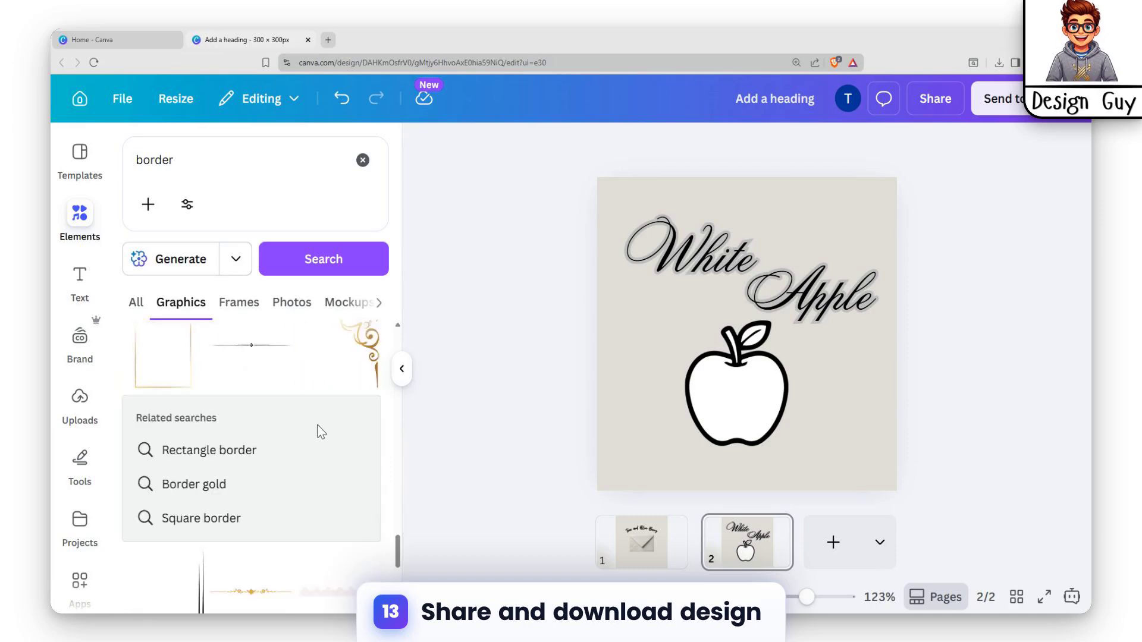
{"action": "scroll", "coordinate": [313, 435], "scroll_direction": "down", "scroll_amount": 5}
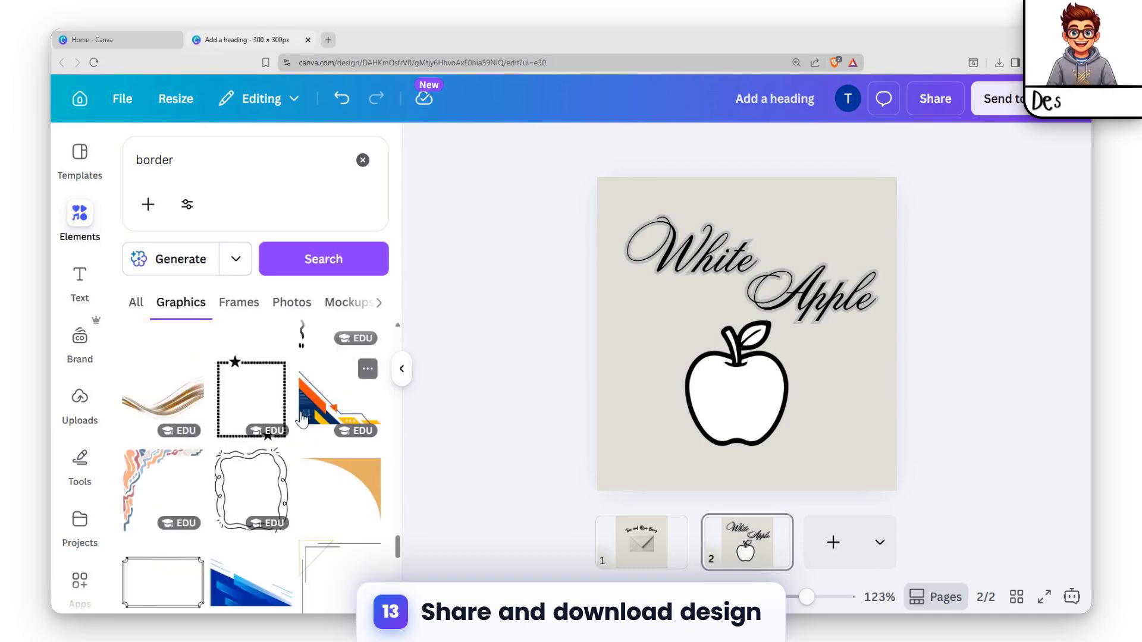
{"action": "left_click", "coordinate": [187, 453]}
{"action": "left_click_drag", "start_coordinate": [813, 372], "coordinate": [875, 444]}
{"action": "left_click_drag", "start_coordinate": [856, 387], "coordinate": [766, 274]}
{"action": "left_click_drag", "start_coordinate": [801, 308], "coordinate": [897, 362]}
{"action": "left_click_drag", "start_coordinate": [788, 333], "coordinate": [794, 334]}
{"action": "left_click_drag", "start_coordinate": [603, 364], "coordinate": [610, 361]}
Step: Shrink the apple graphic to about half its size and place it inside the border, below "White" and beside "Apple"
{"action": "left_click", "coordinate": [763, 422]}
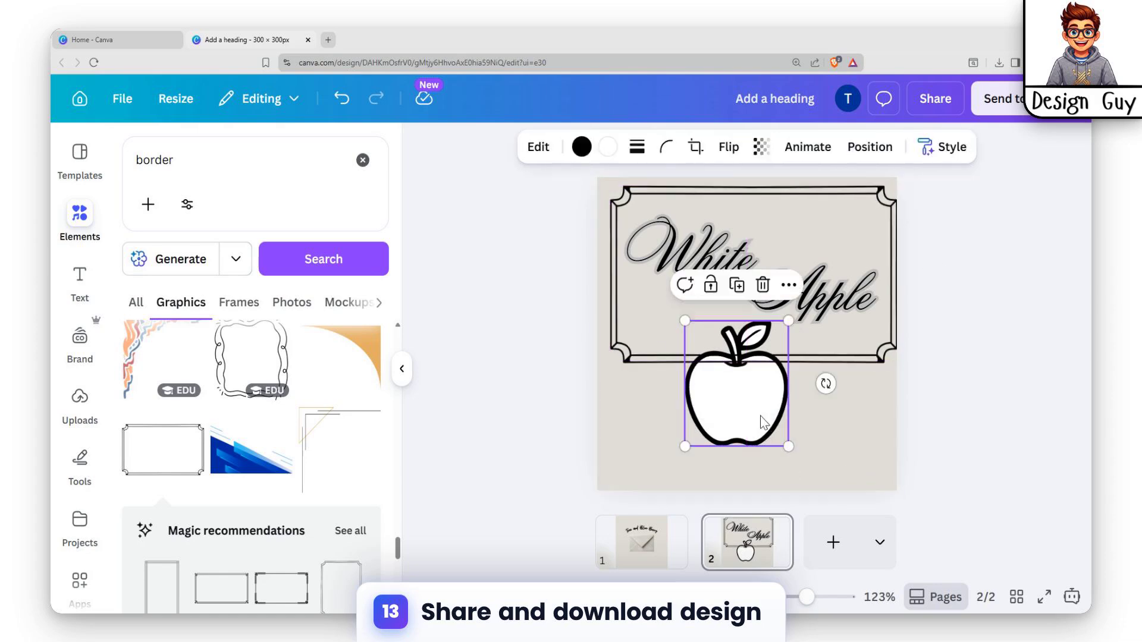
{"action": "left_click_drag", "start_coordinate": [789, 446], "coordinate": [696, 315]}
{"action": "left_click", "coordinate": [800, 436]}
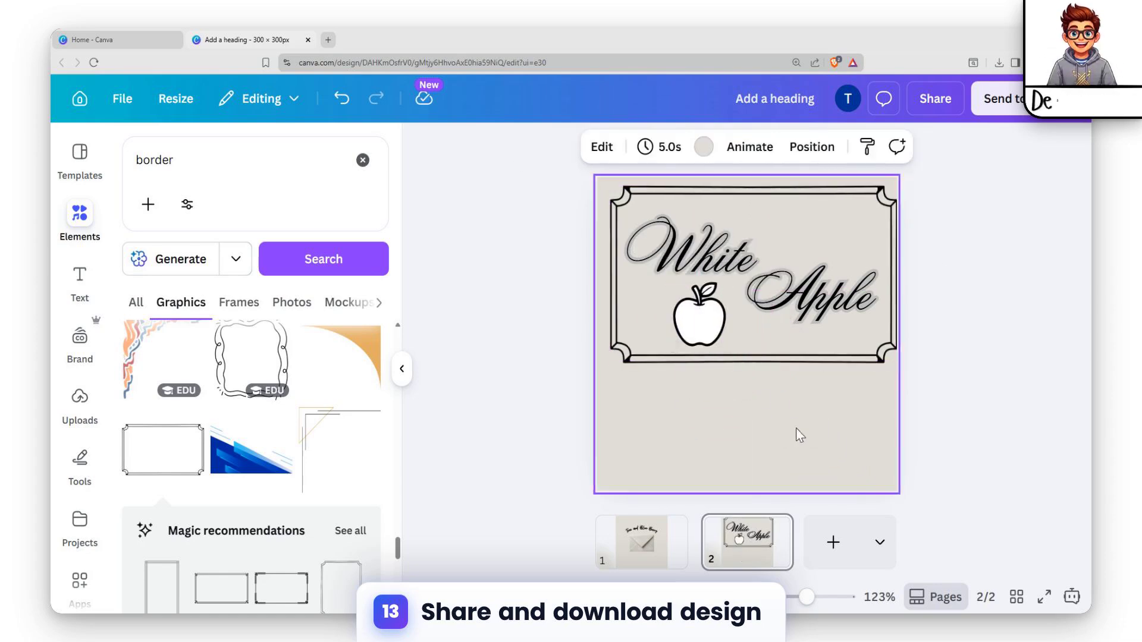
Step: Apply the Hollow text effect to both "White" and "Apple"
{"action": "left_click", "coordinate": [821, 298]}
{"action": "left_click", "coordinate": [702, 266], "text": "shift"}
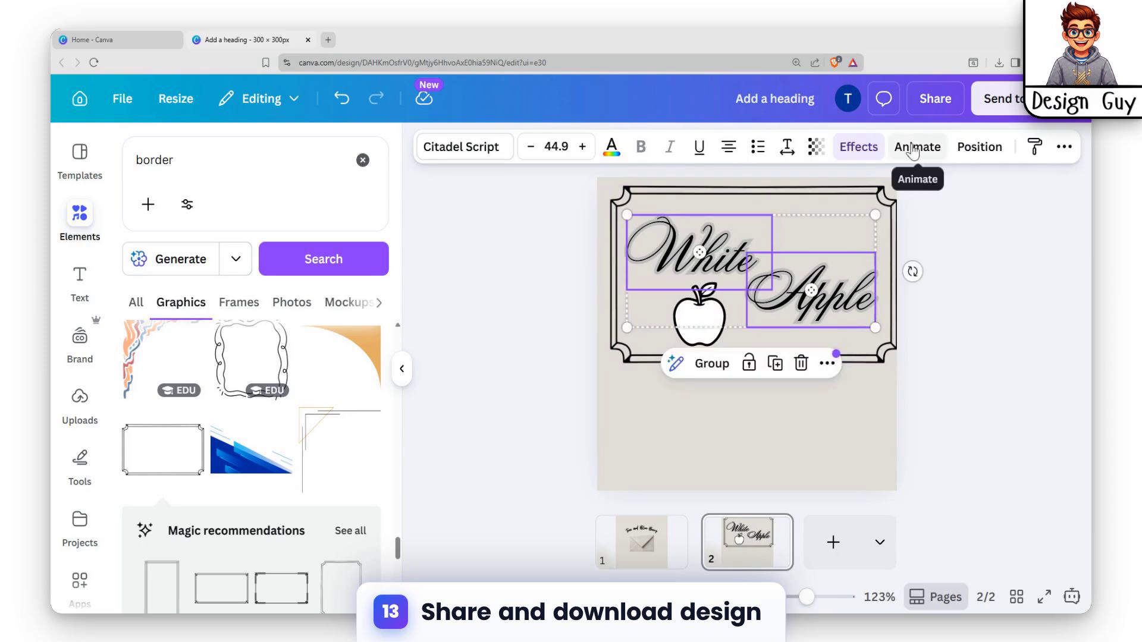
{"action": "scroll", "coordinate": [229, 400], "scroll_direction": "up", "scroll_amount": 3}
{"action": "left_click", "coordinate": [190, 294]}
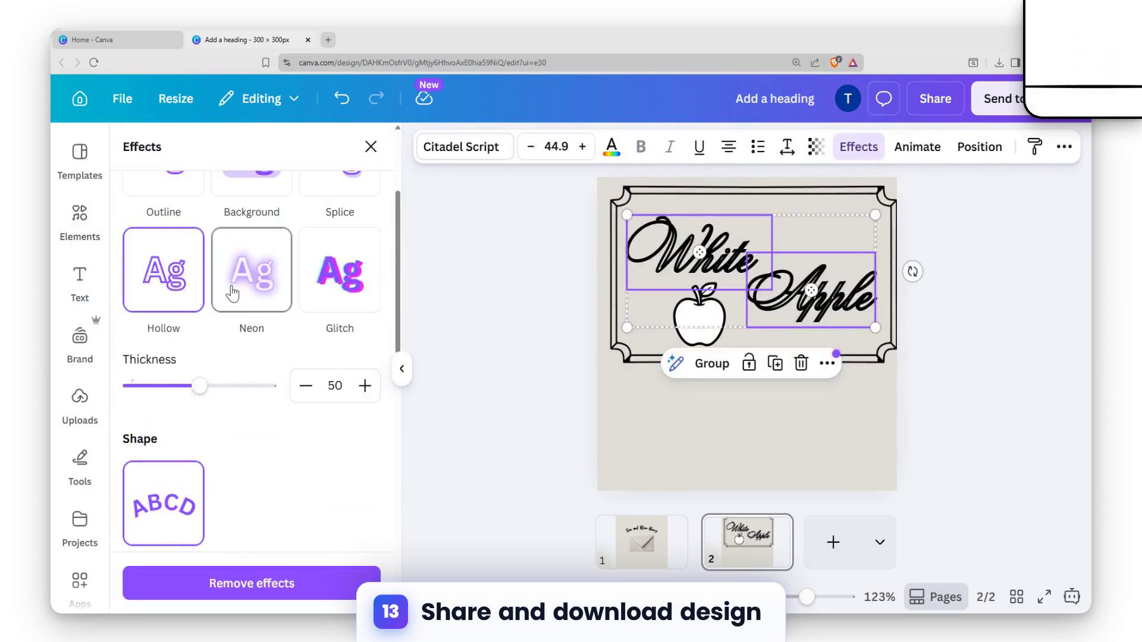
{"action": "left_click", "coordinate": [861, 452]}
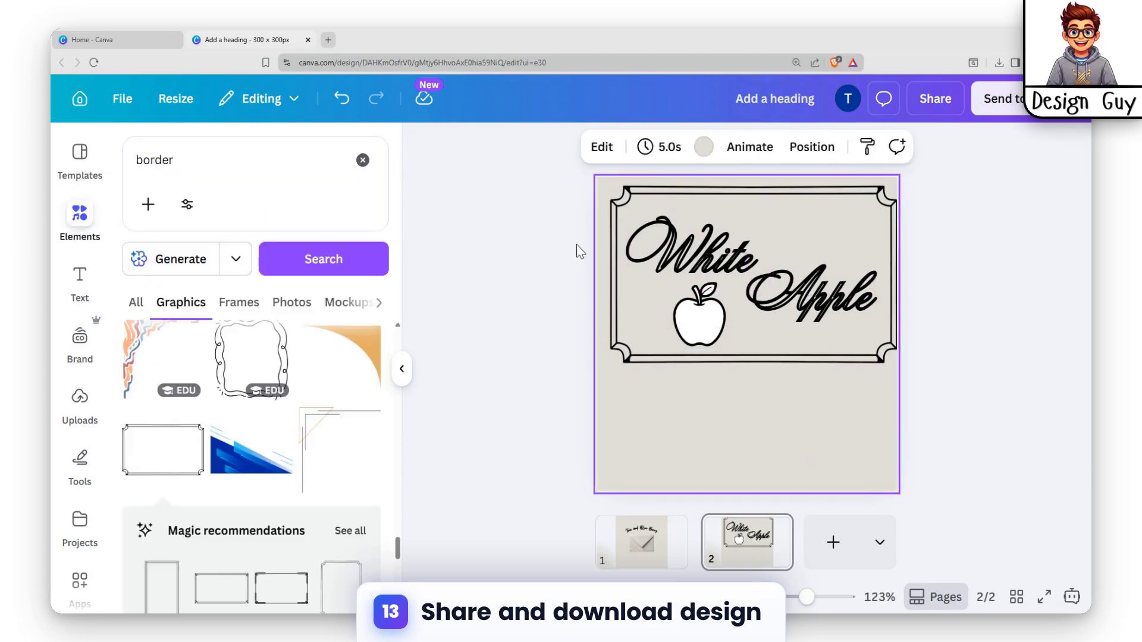
Step: Move the border, both words and the apple graphic together to the centre of the page
{"action": "left_click_drag", "start_coordinate": [603, 191], "coordinate": [792, 391]}
{"action": "left_click", "coordinate": [899, 380]}
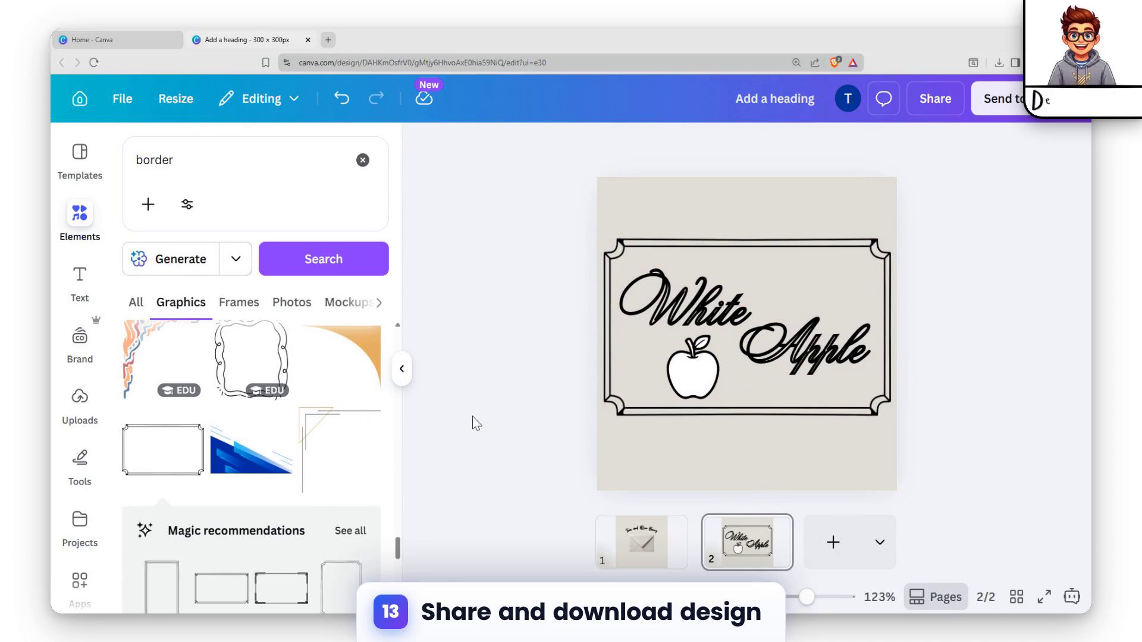
Step: Examine the download options and the page selection for the two-page design, and close them without downloading
{"action": "left_click", "coordinate": [911, 107]}
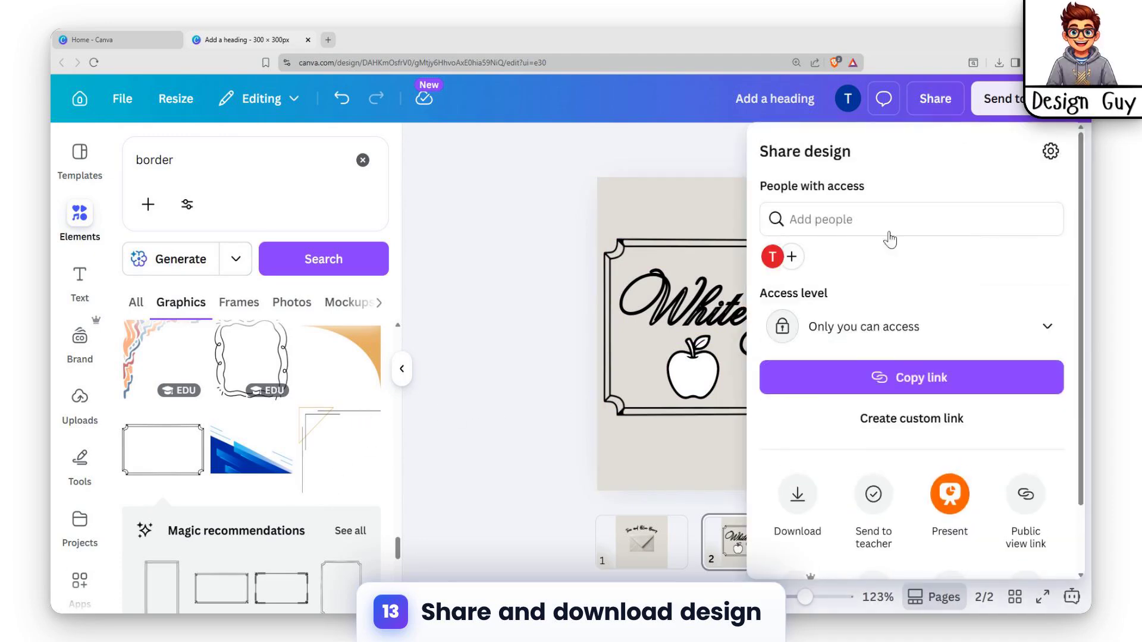
{"action": "left_click", "coordinate": [798, 490]}
{"action": "left_click", "coordinate": [892, 447]}
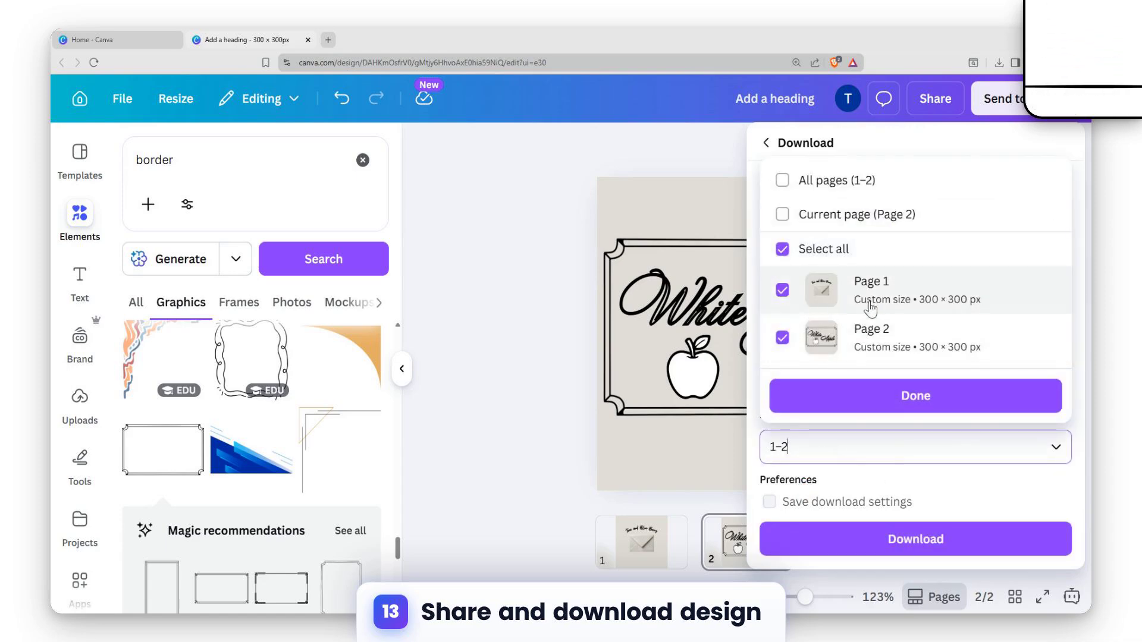
{"action": "left_click", "coordinate": [553, 408]}
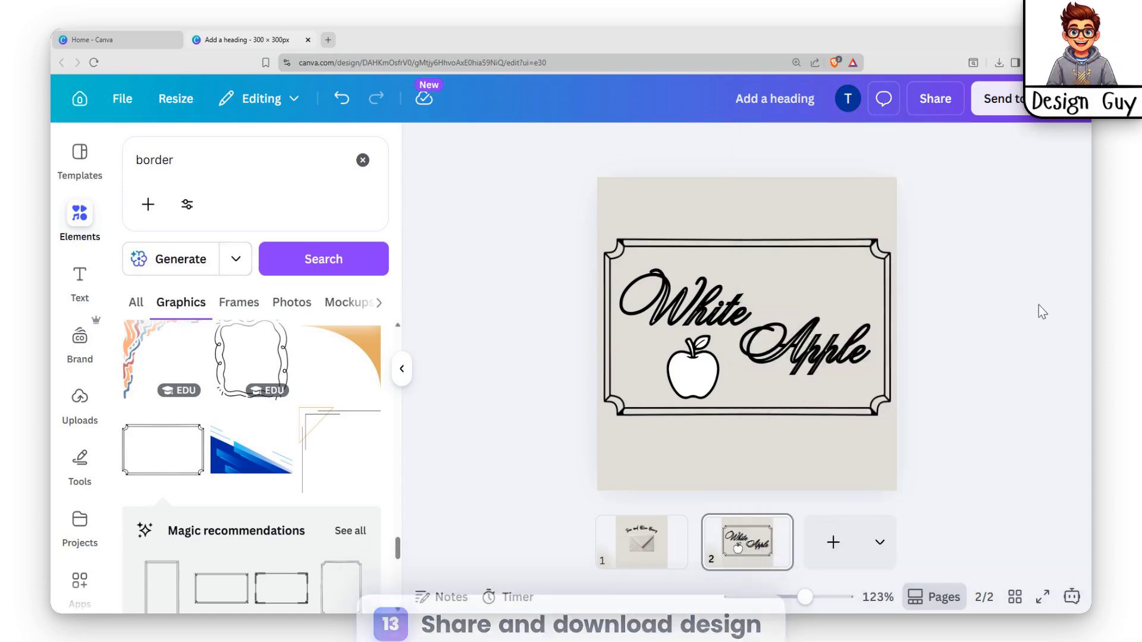